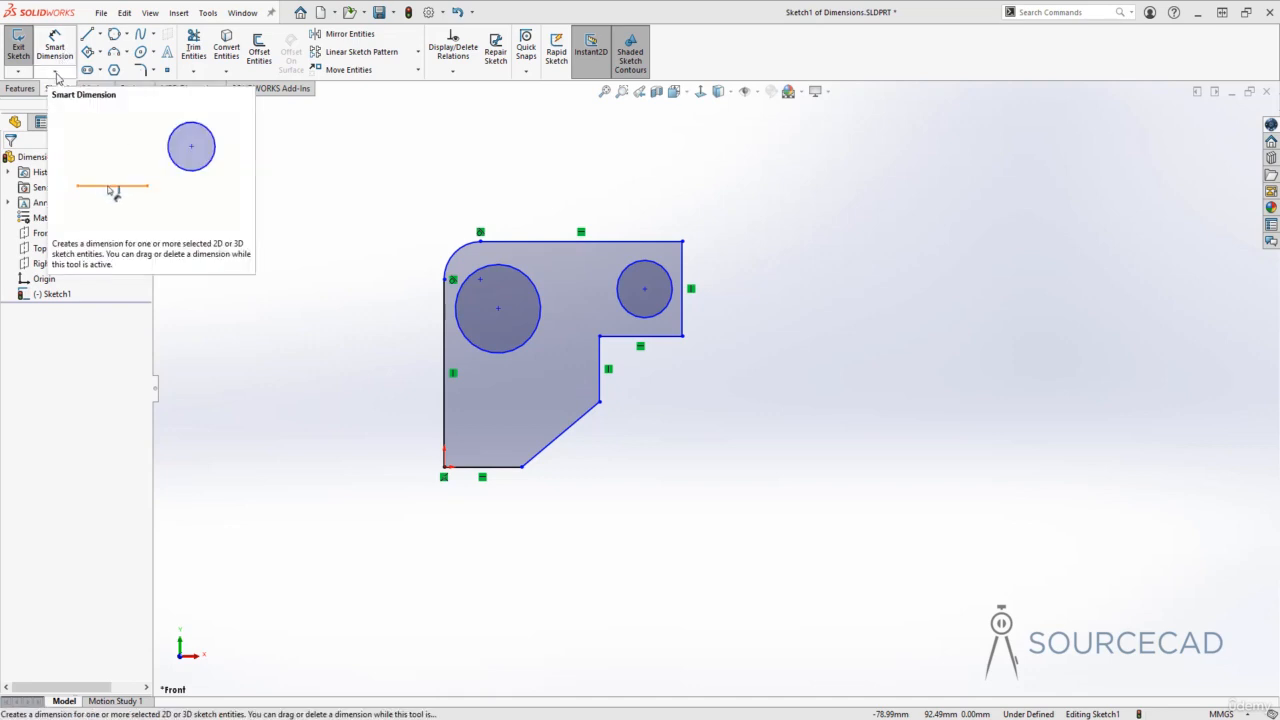
Add a Smart Dimension for the length of the profile's top edge, accepting the drawn value, and delete that dimension again.
{"action": "left_click", "coordinate": [56, 73]}
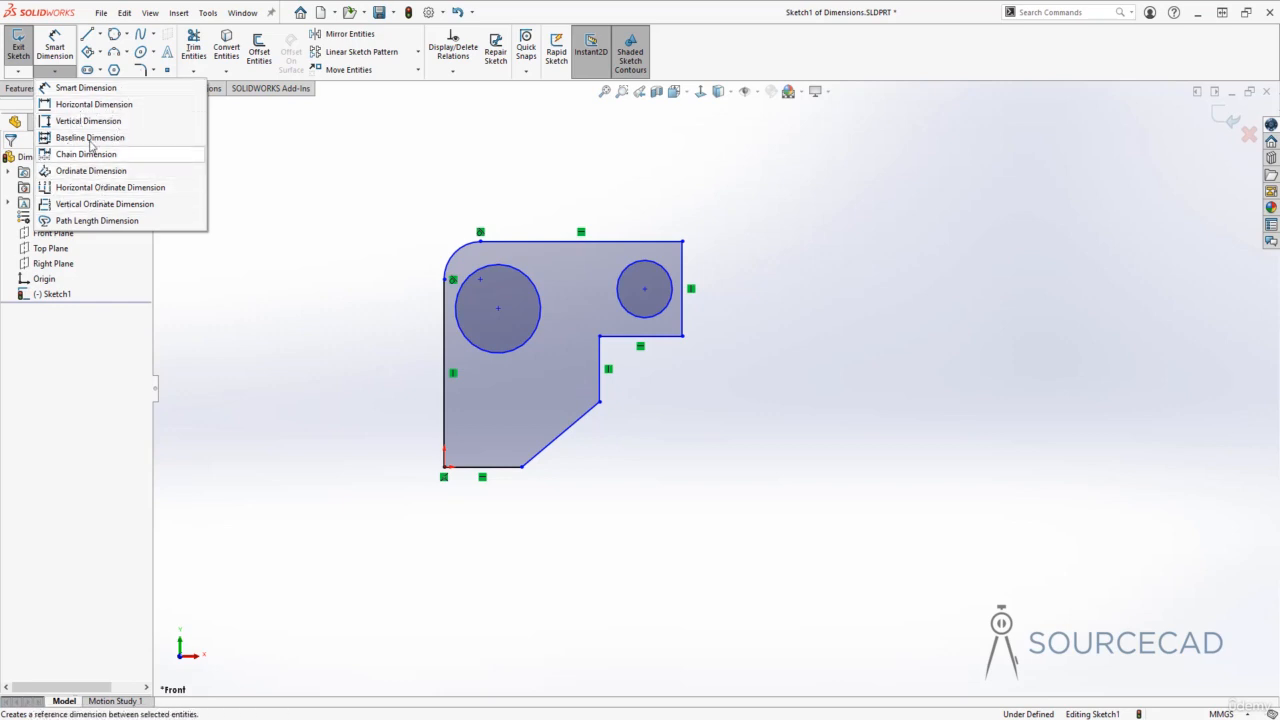
{"action": "left_click", "coordinate": [66, 72]}
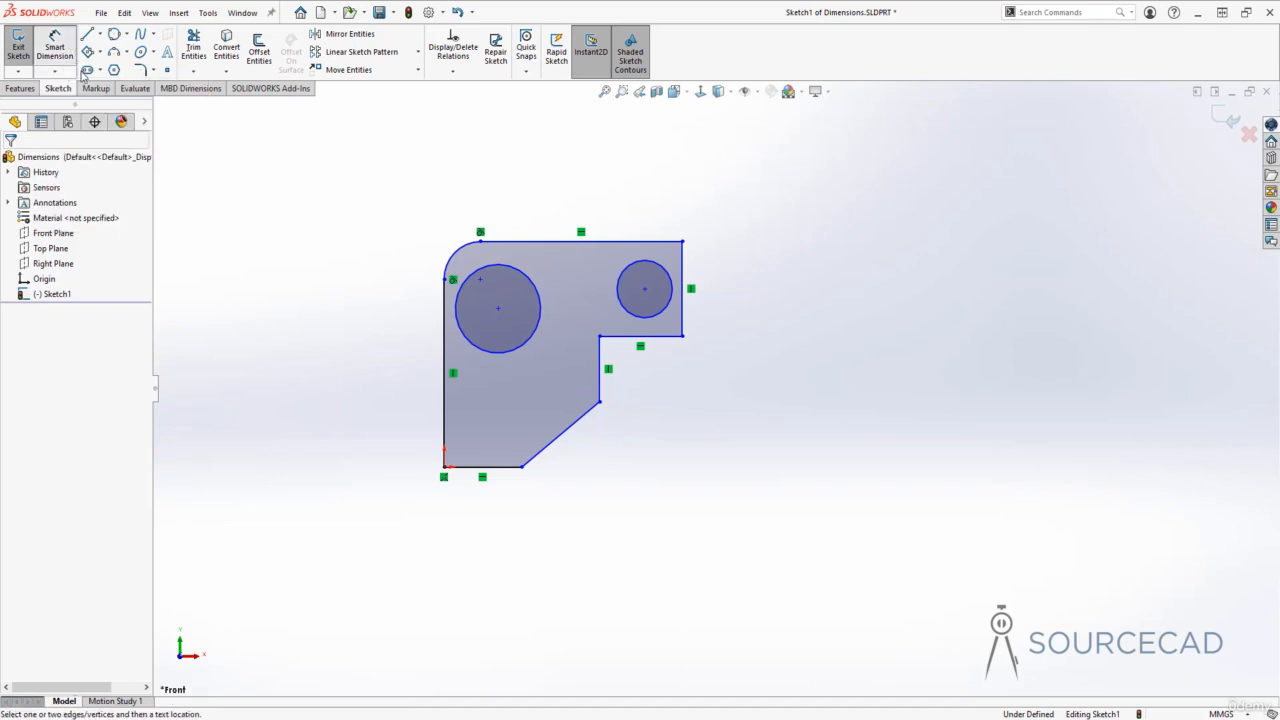
{"action": "left_click", "coordinate": [70, 44]}
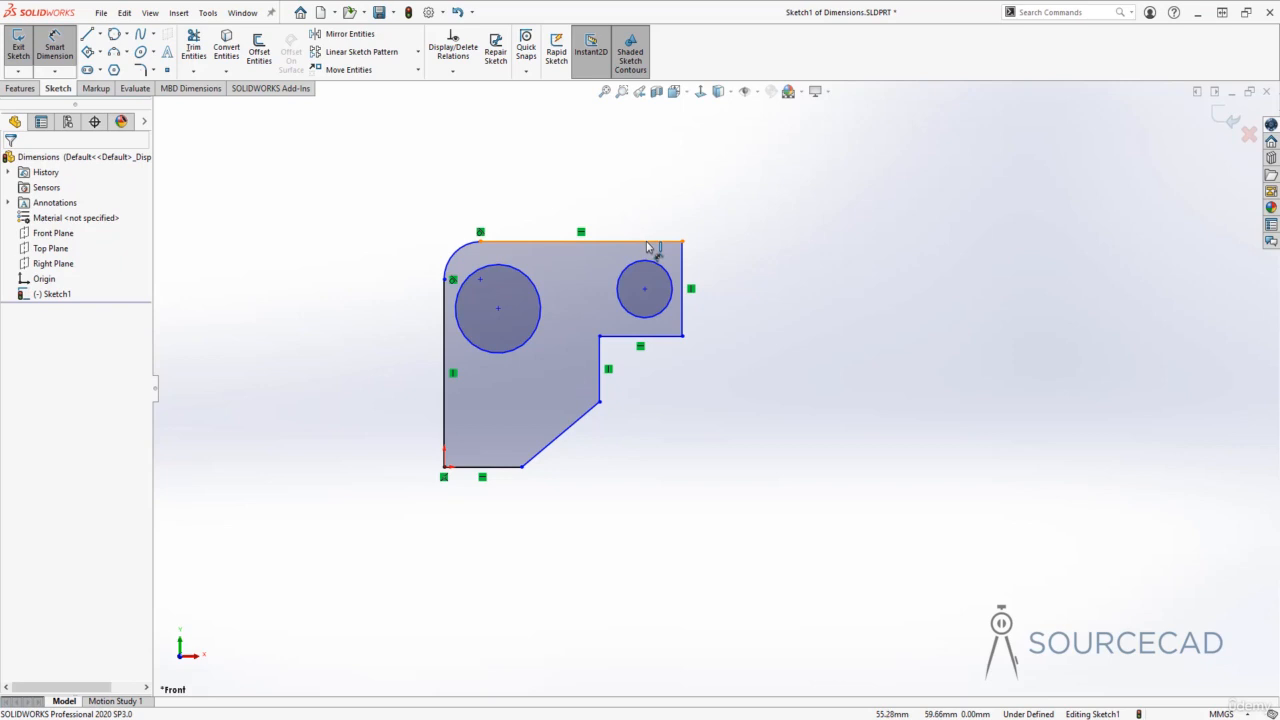
{"action": "left_click", "coordinate": [647, 246]}
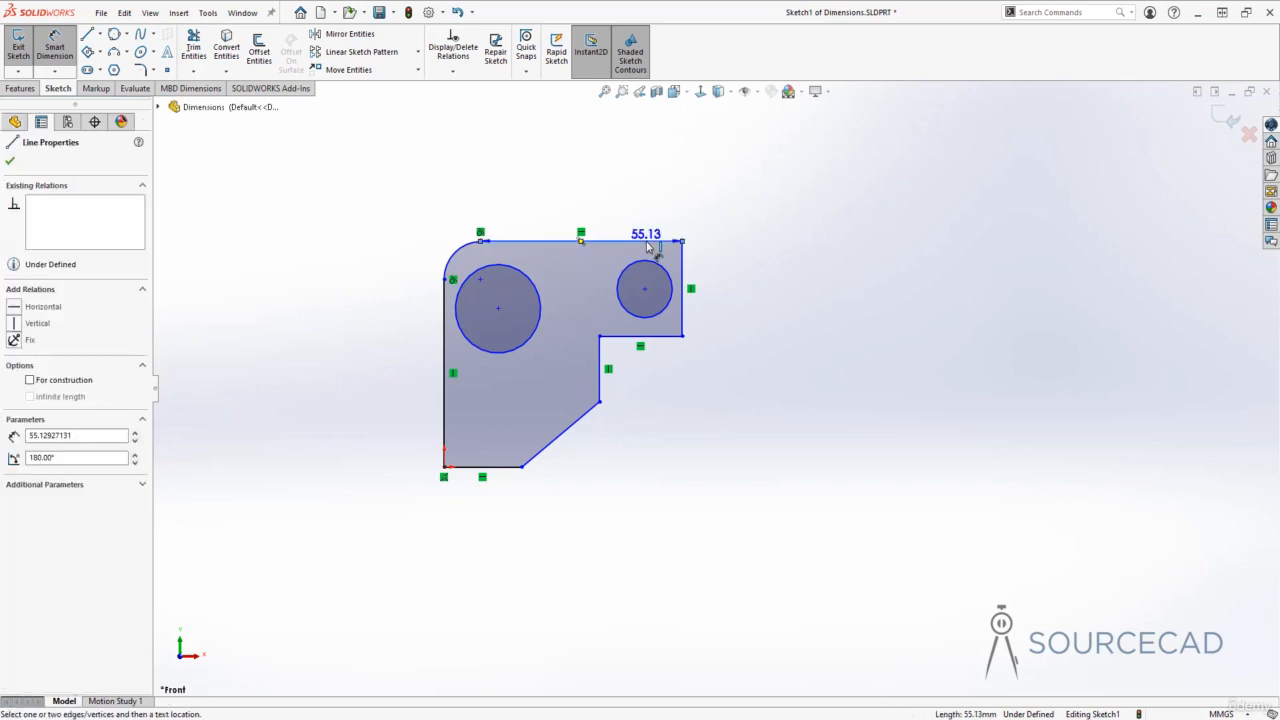
{"action": "left_click", "coordinate": [632, 177]}
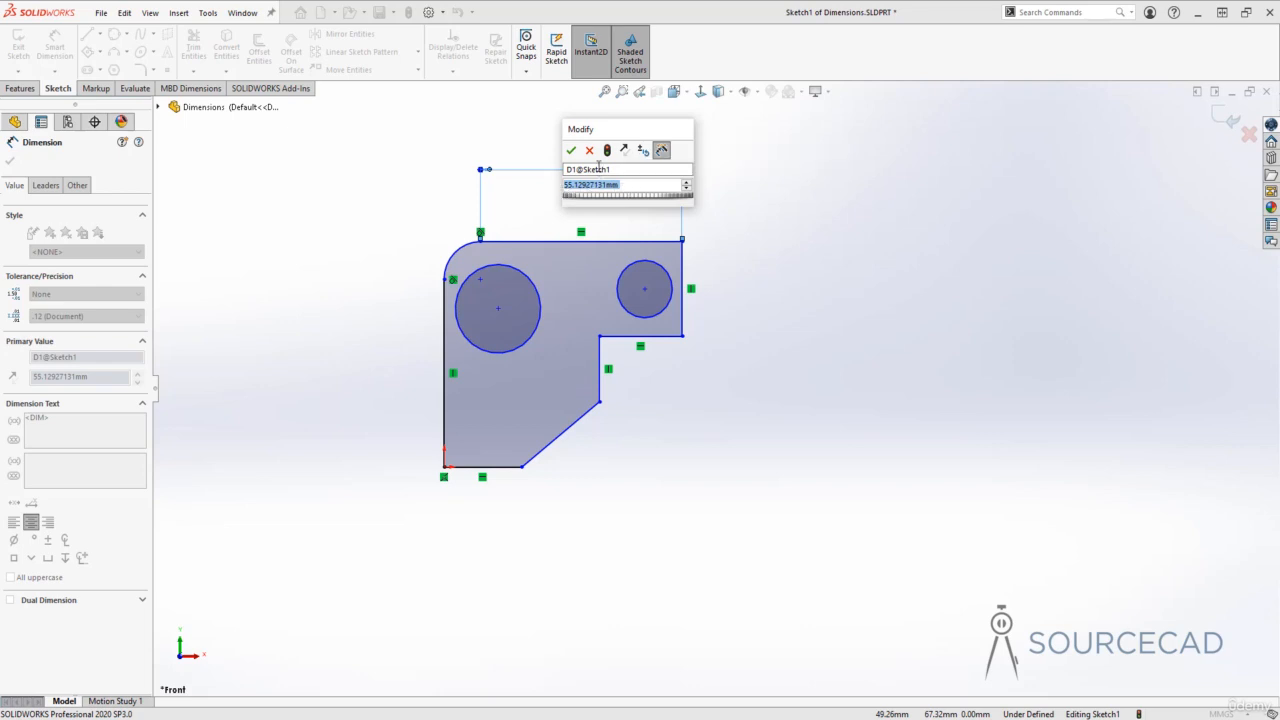
{"action": "left_click", "coordinate": [572, 150]}
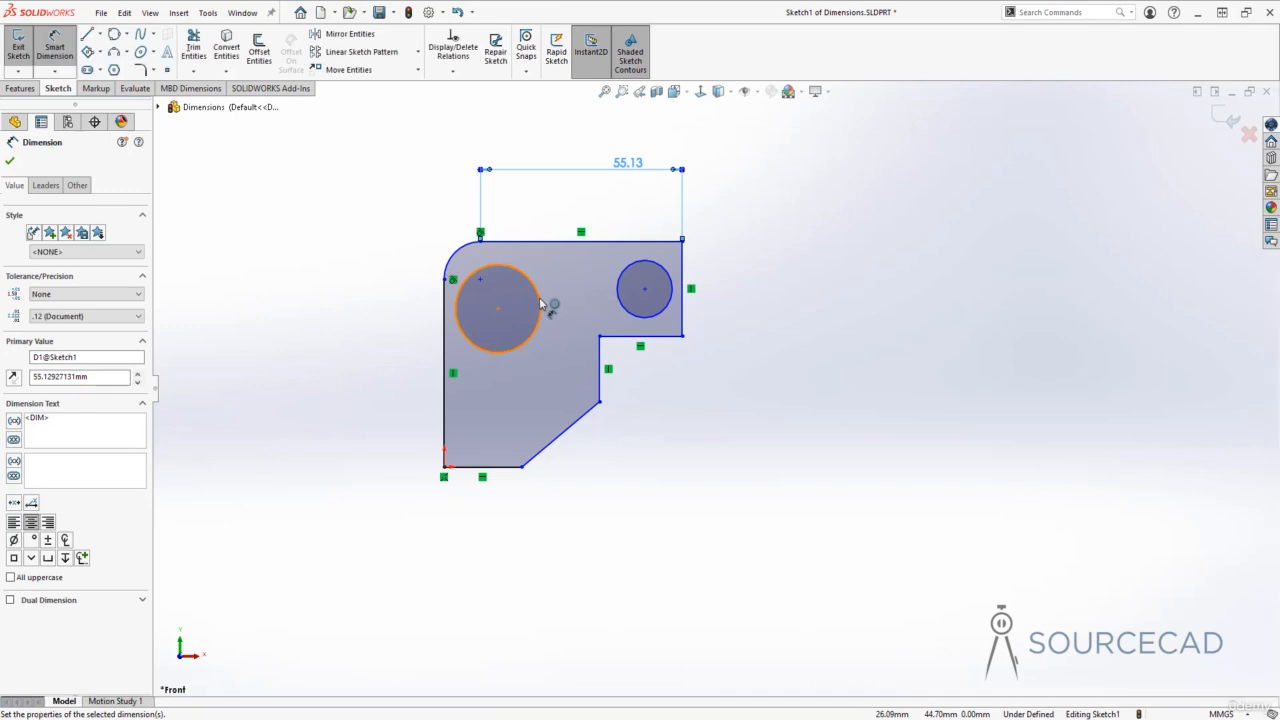
{"action": "key", "text": "Escape"}
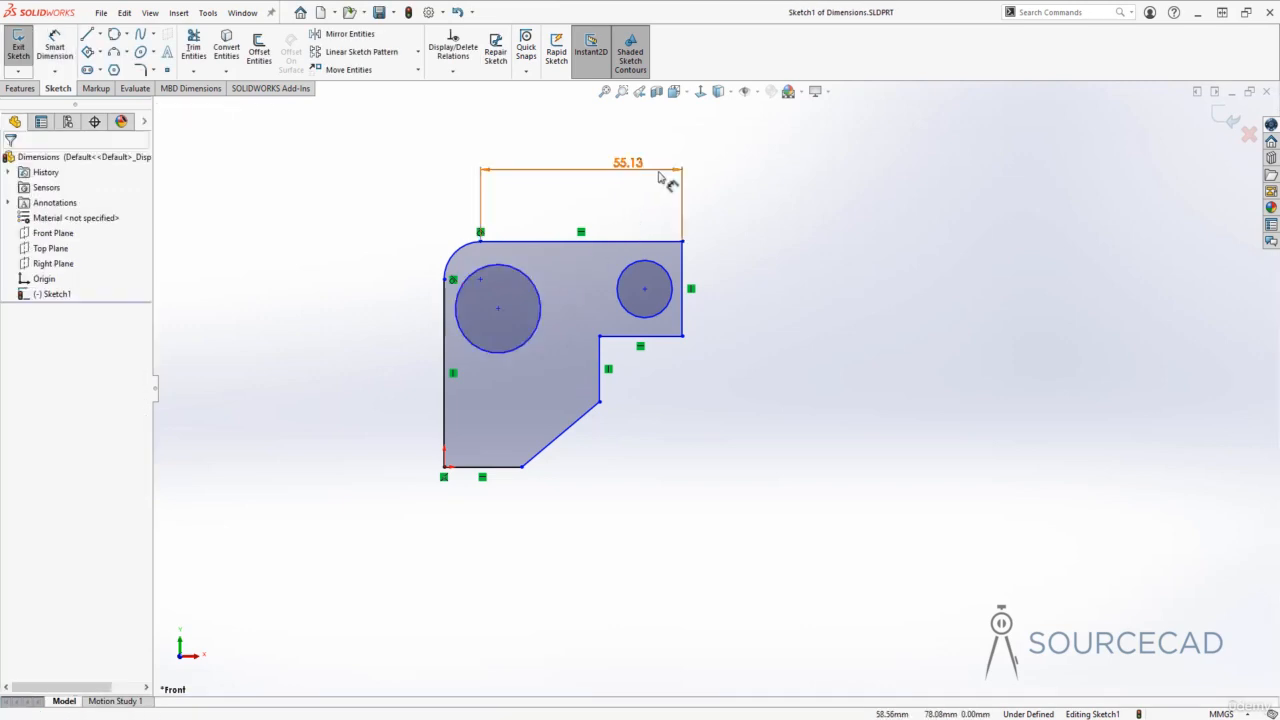
{"action": "left_click", "coordinate": [660, 175]}
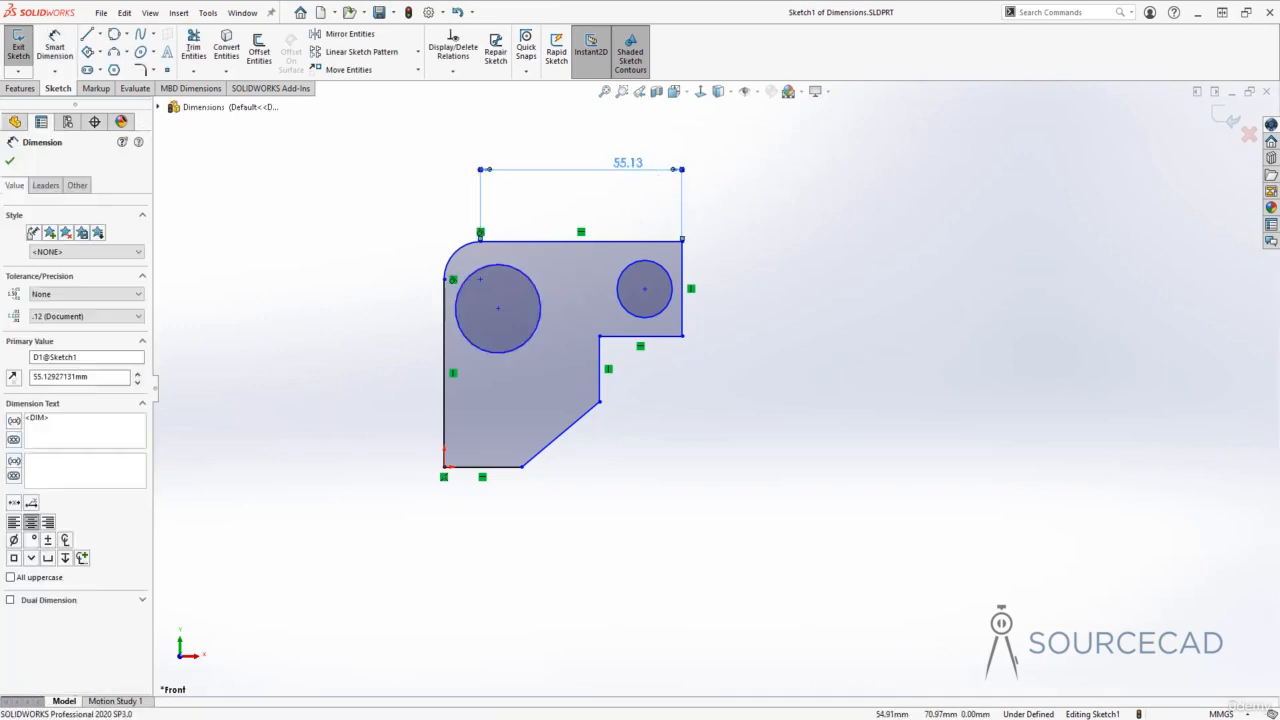
{"action": "key", "text": "Delete"}
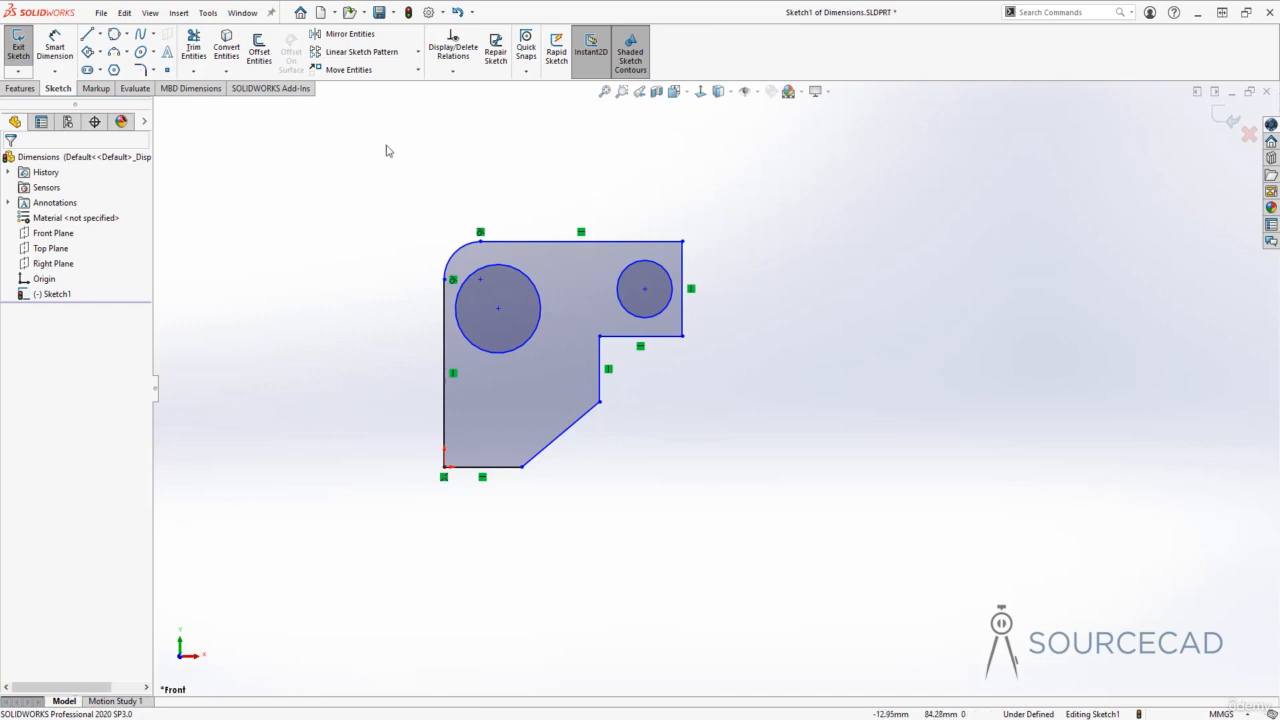
Dimension the vertical distance between the top edge and the notch's horizontal edge and set it to 25 mm.
{"action": "left_click", "coordinate": [55, 48]}
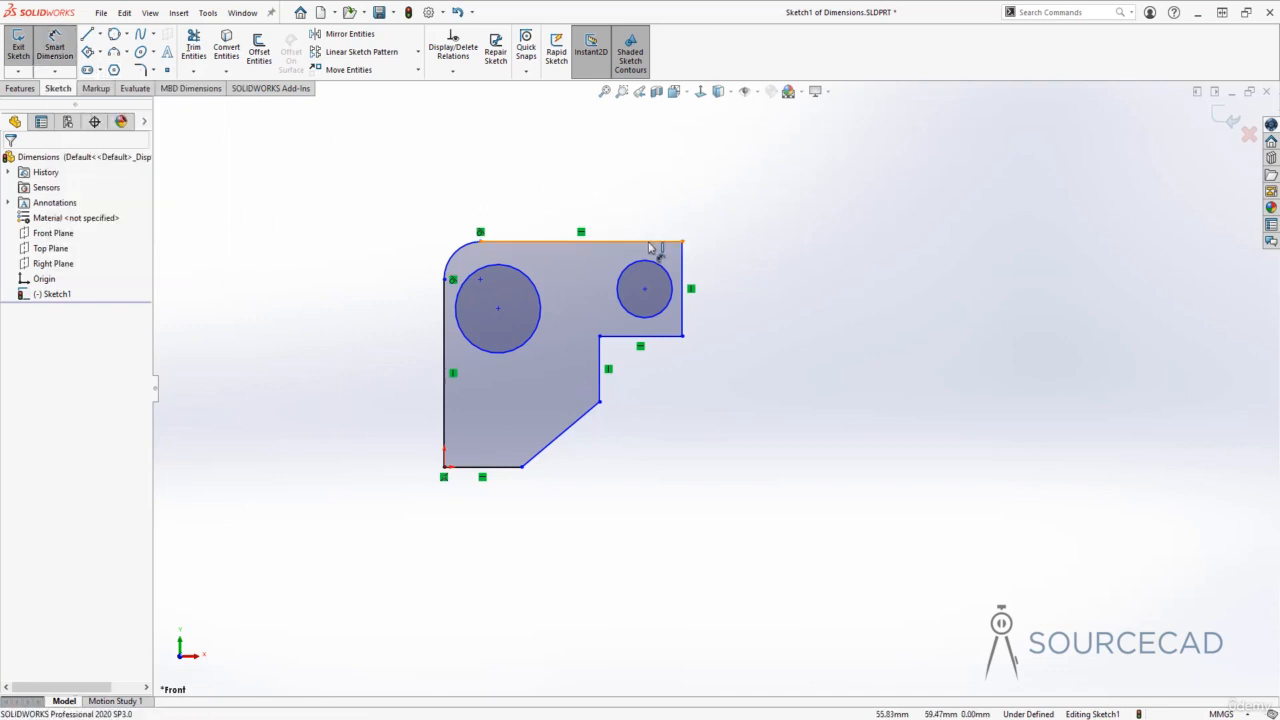
{"action": "left_click", "coordinate": [650, 241]}
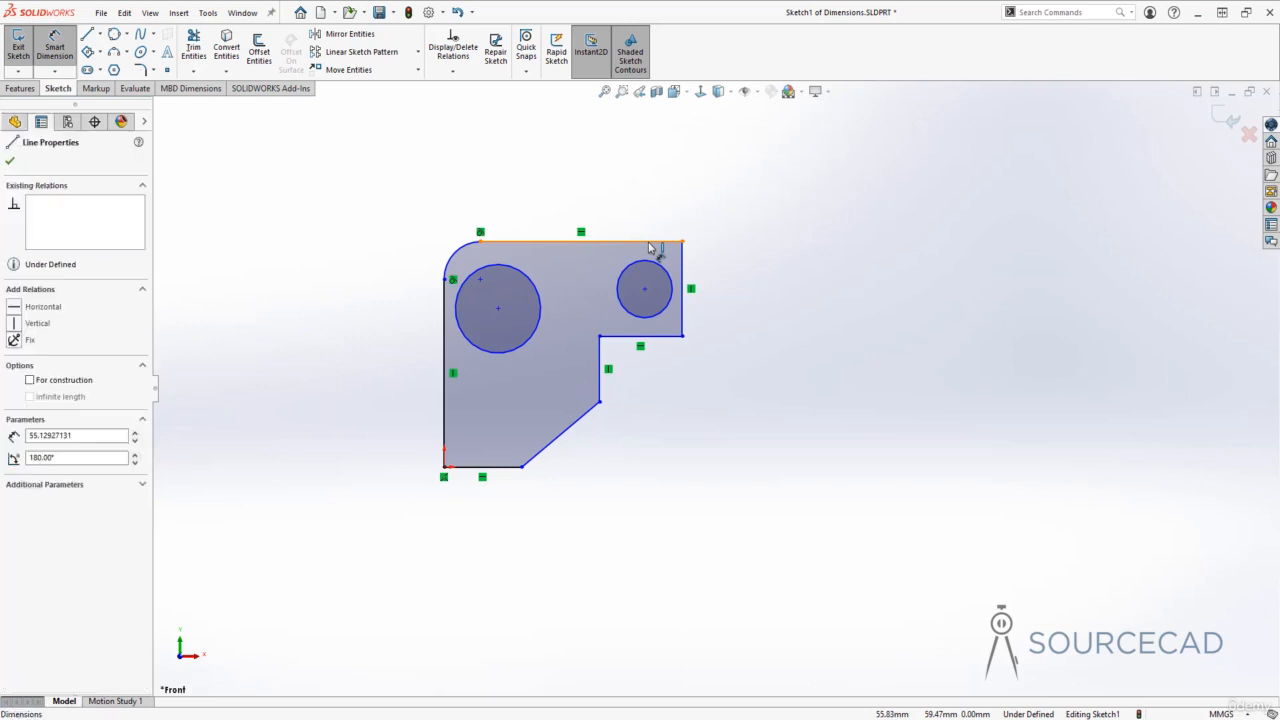
{"action": "left_click", "coordinate": [653, 337]}
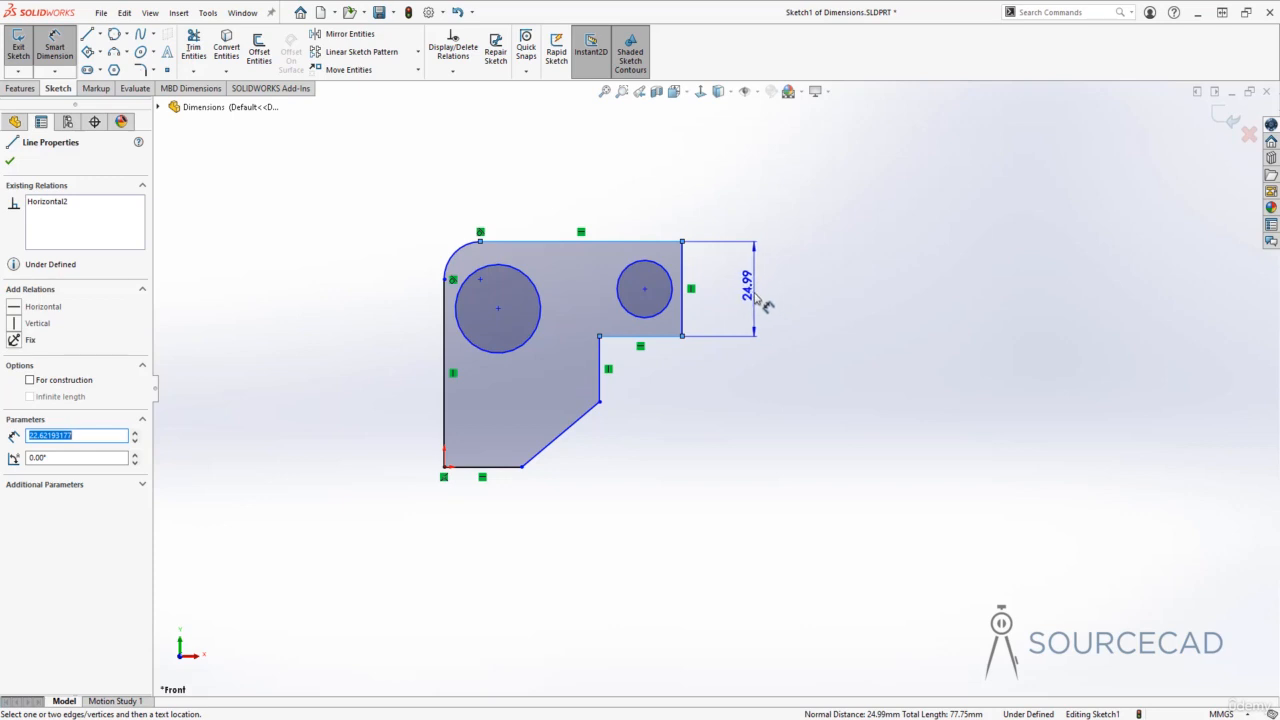
{"action": "left_click", "coordinate": [765, 302]}
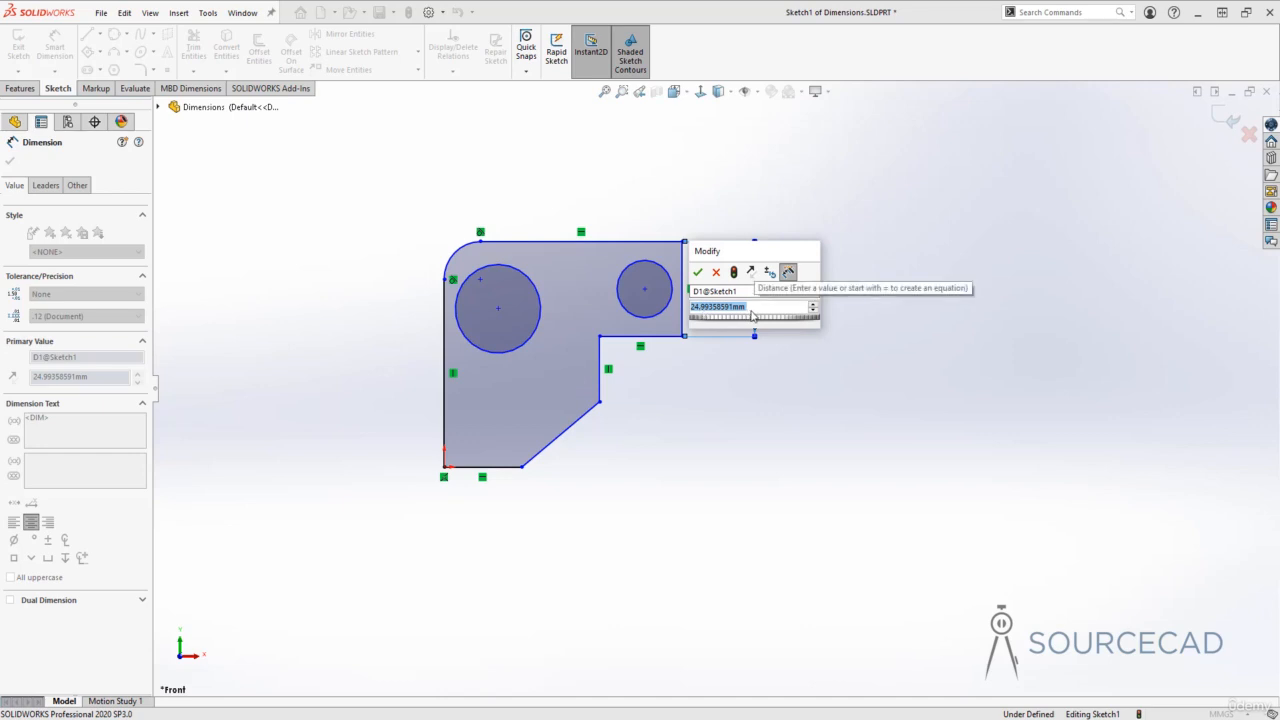
{"action": "type", "text": "25"}
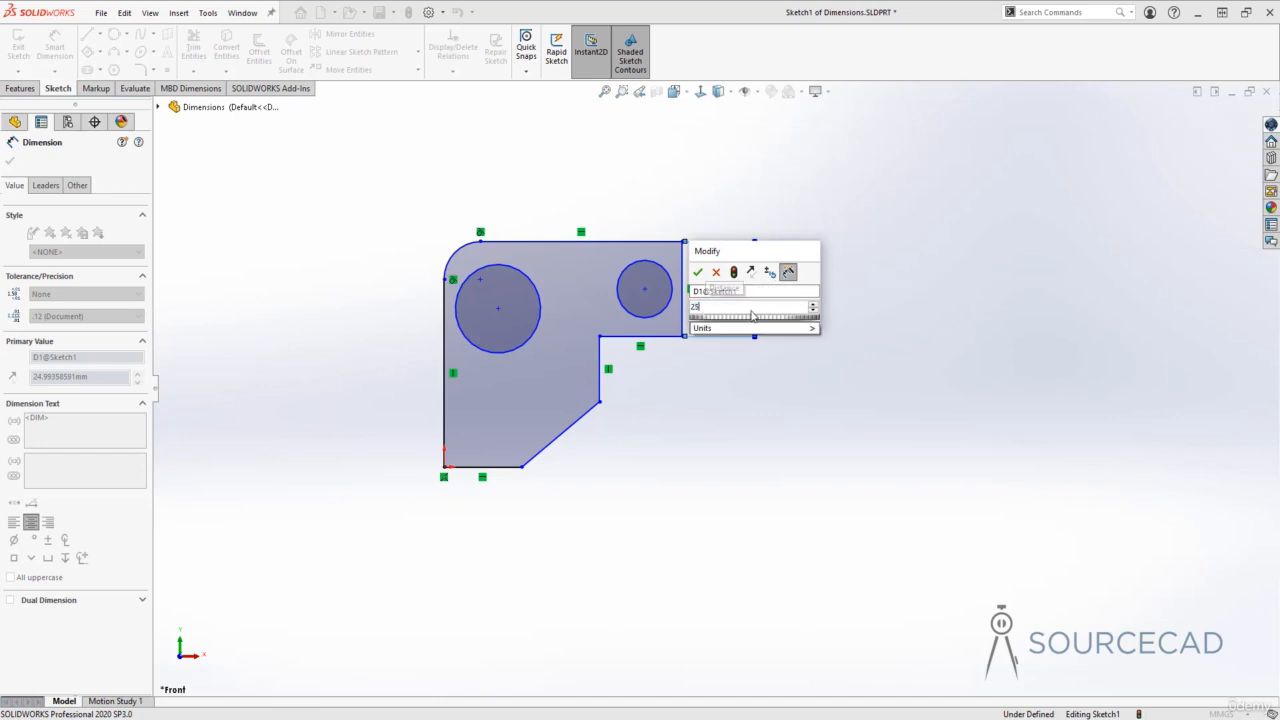
{"action": "key", "text": "Return"}
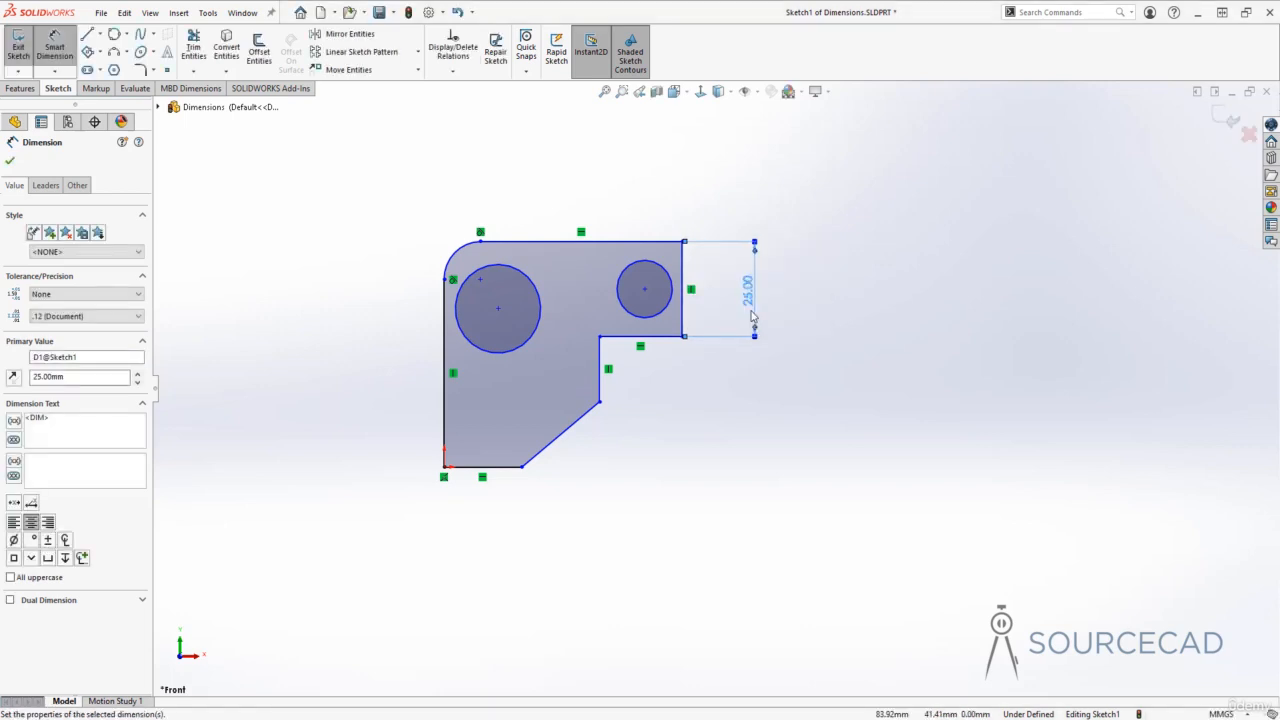
{"action": "left_click", "coordinate": [650, 427]}
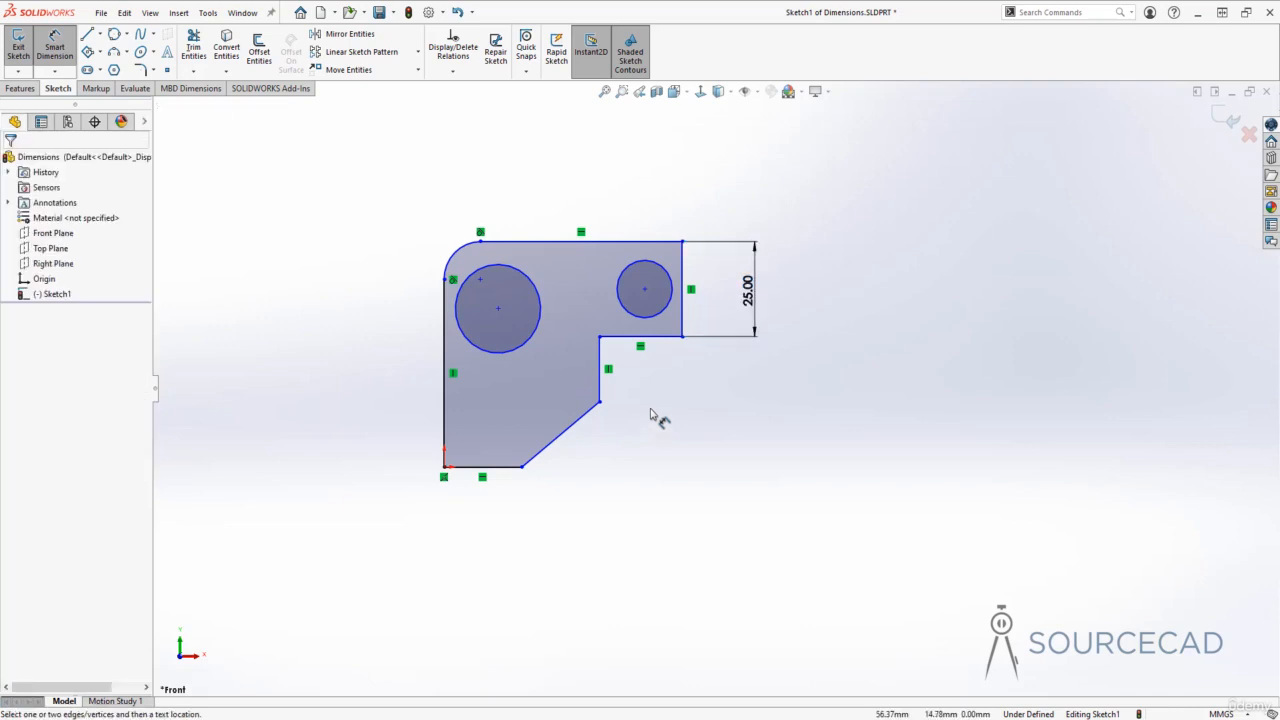
Dimension the diameter of the larger circle and set it to 20 mm.
{"action": "left_click", "coordinate": [508, 270]}
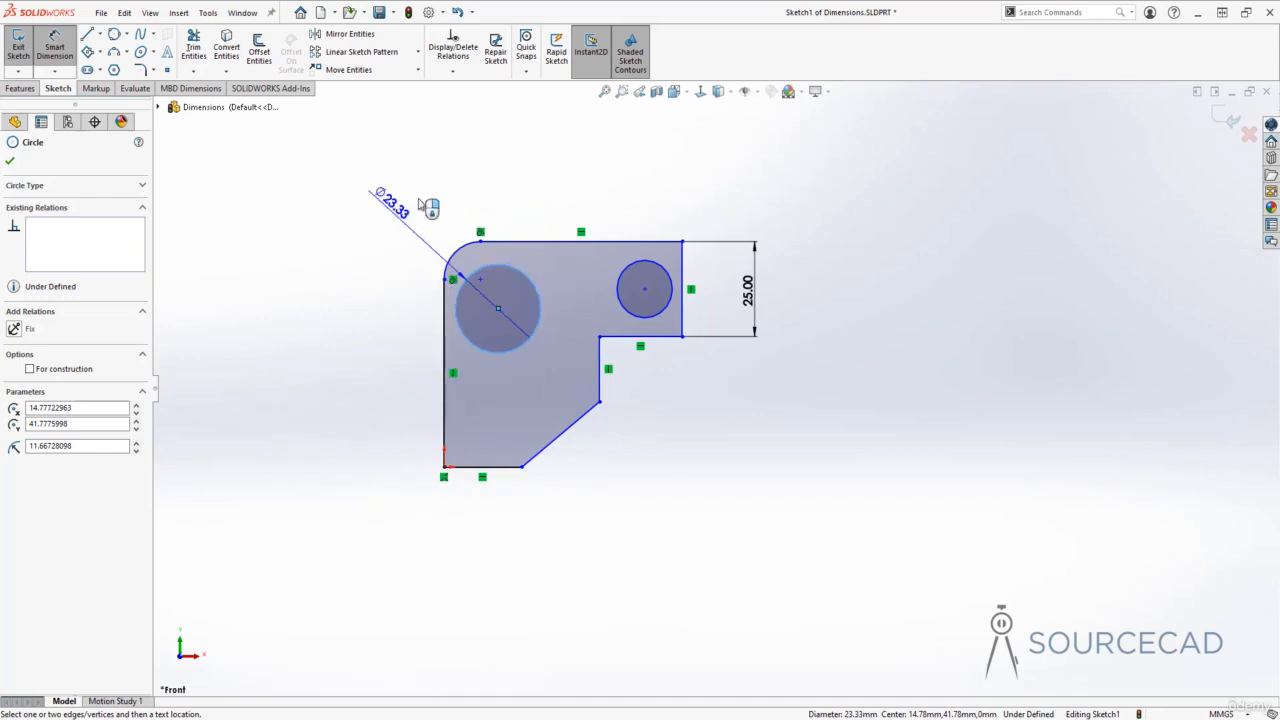
{"action": "left_click", "coordinate": [578, 193]}
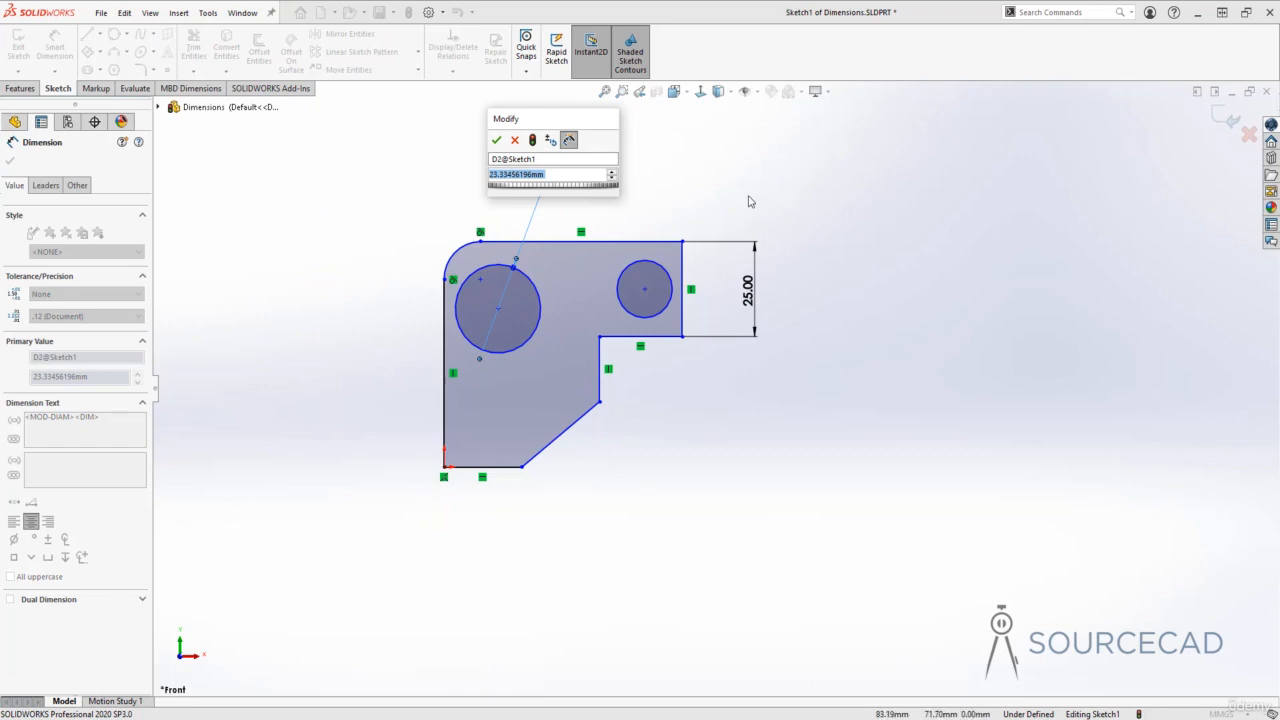
{"action": "type", "text": "20"}
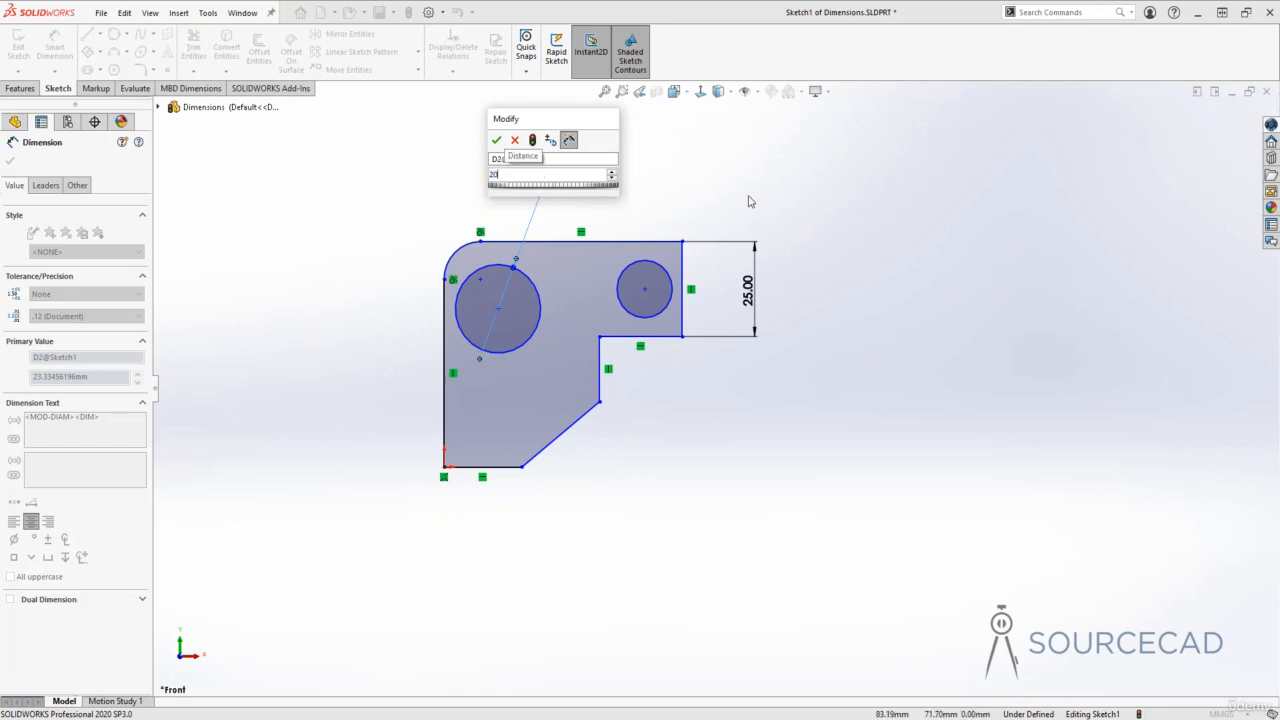
{"action": "key", "text": "Return"}
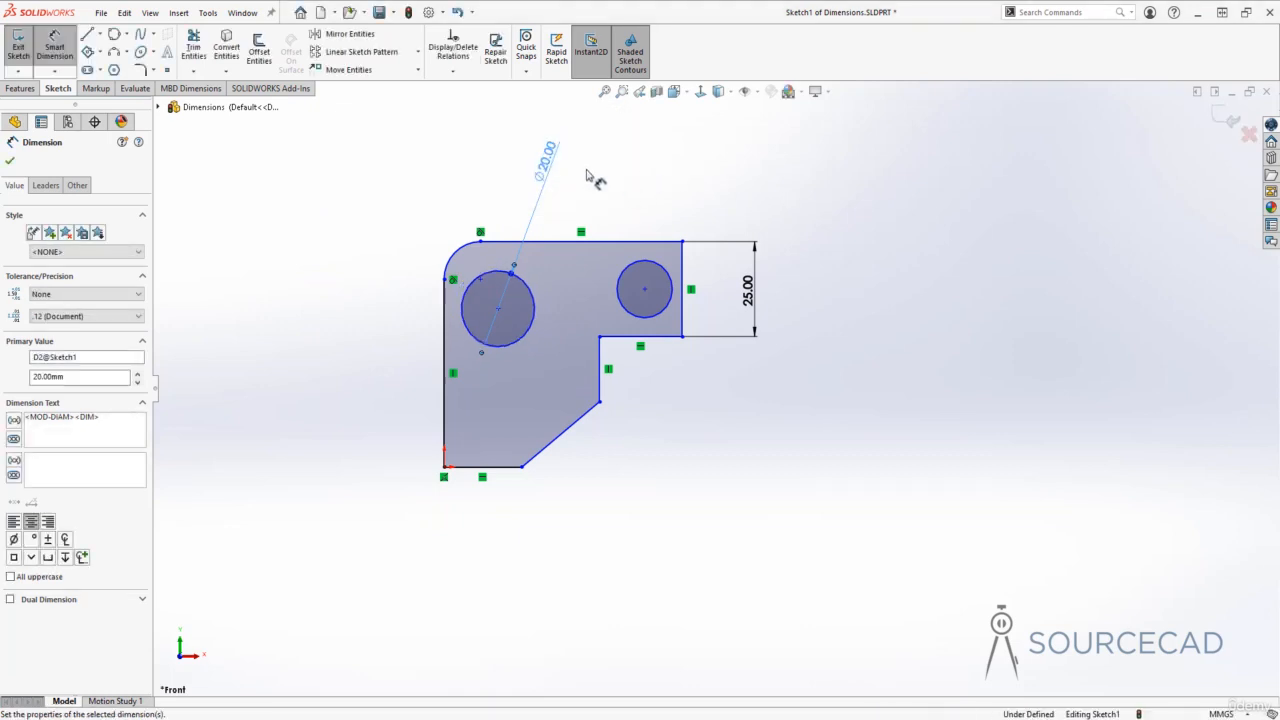
Dimension the radius of the profile's rounded upper-left corner arc, accepting its existing value.
{"action": "left_click", "coordinate": [460, 258]}
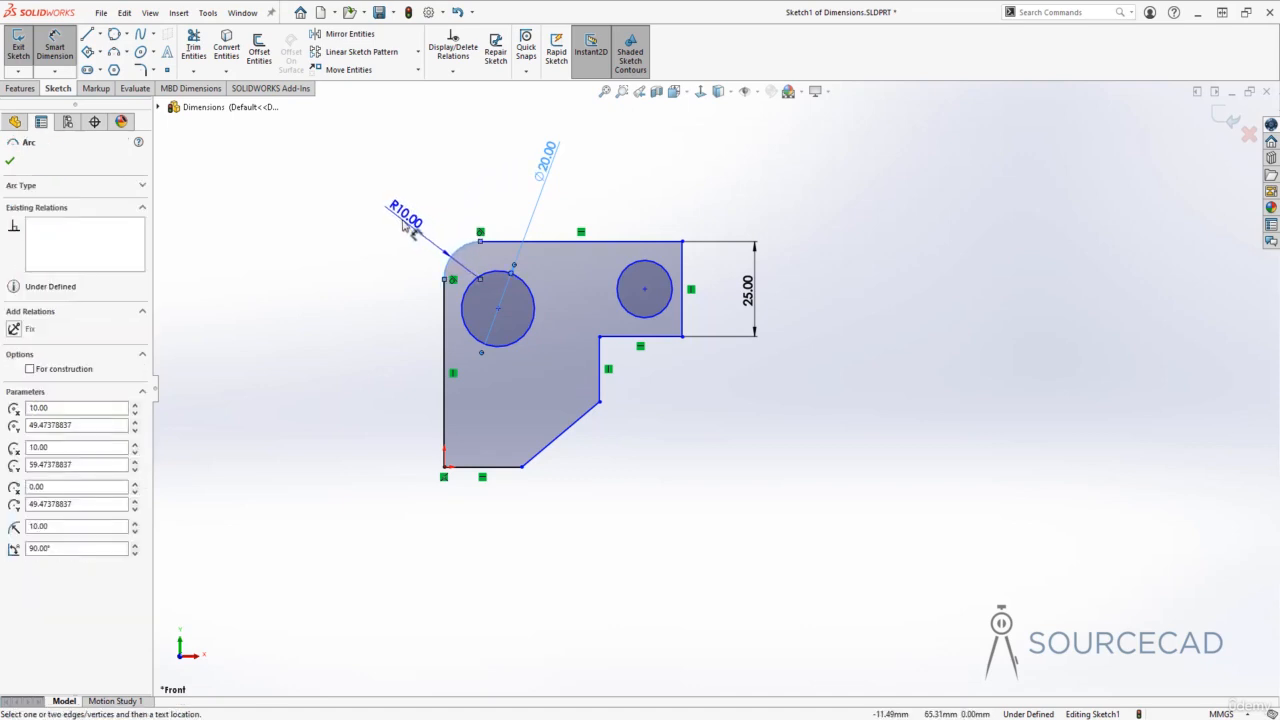
{"action": "left_click", "coordinate": [405, 222]}
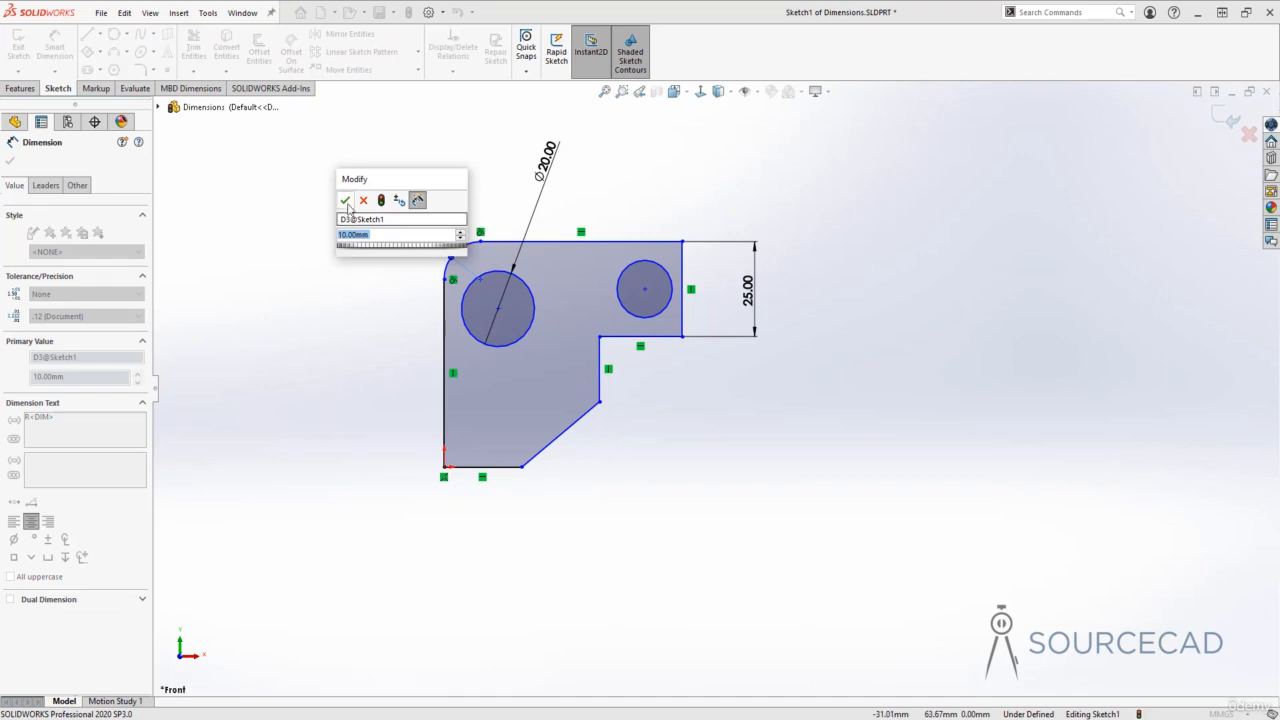
{"action": "left_click", "coordinate": [345, 200]}
{"action": "left_click", "coordinate": [361, 330]}
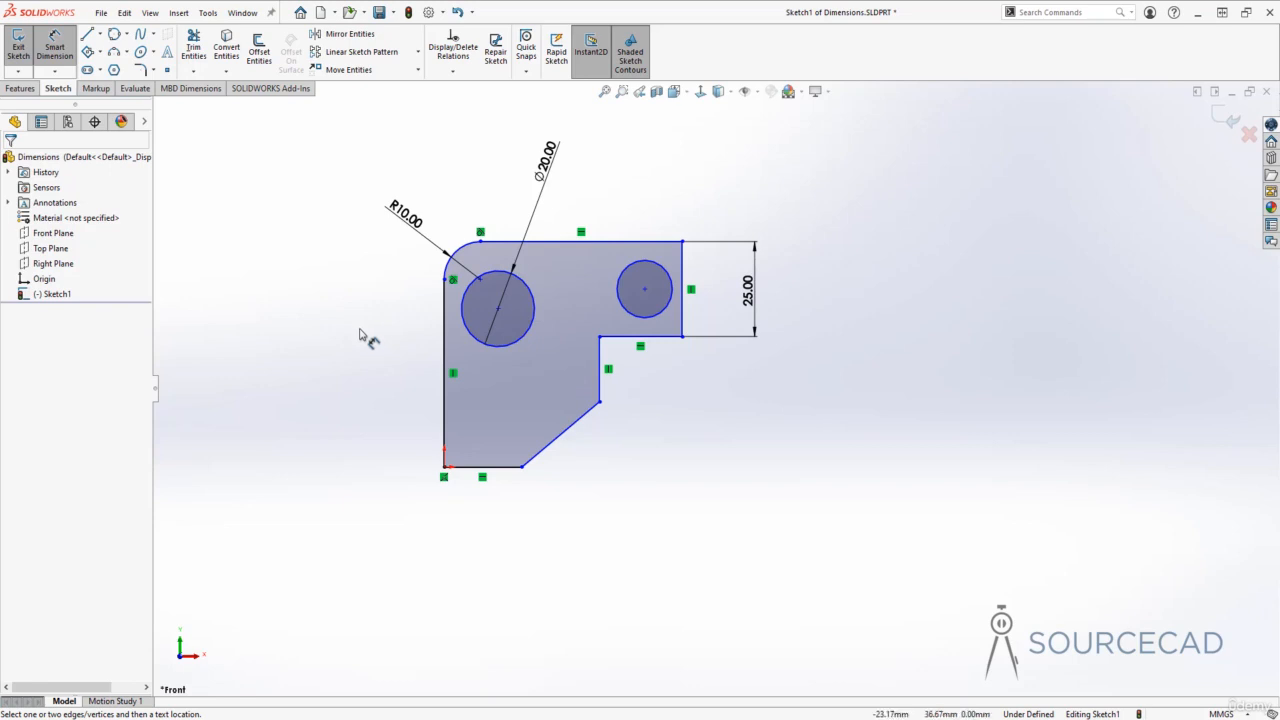
Dimension the horizontal distance between the centers of the two circles and set it to 40 mm.
{"action": "left_click", "coordinate": [527, 289]}
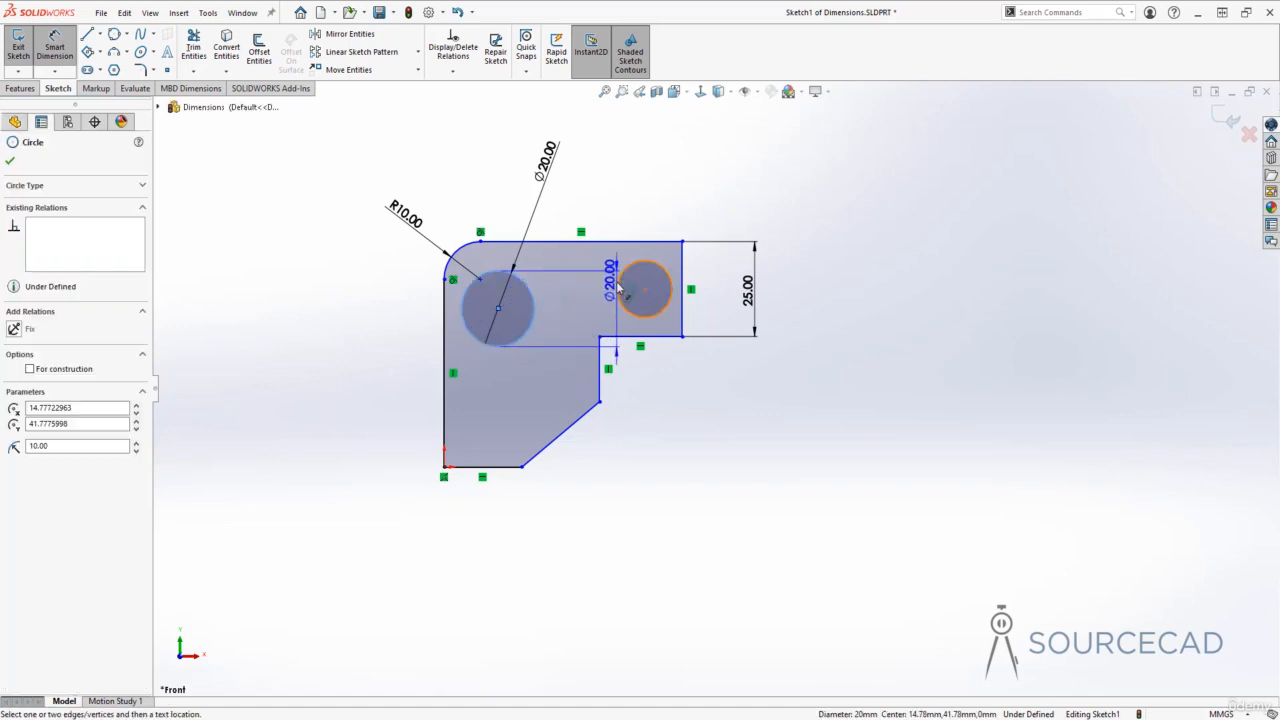
{"action": "left_click", "coordinate": [620, 289]}
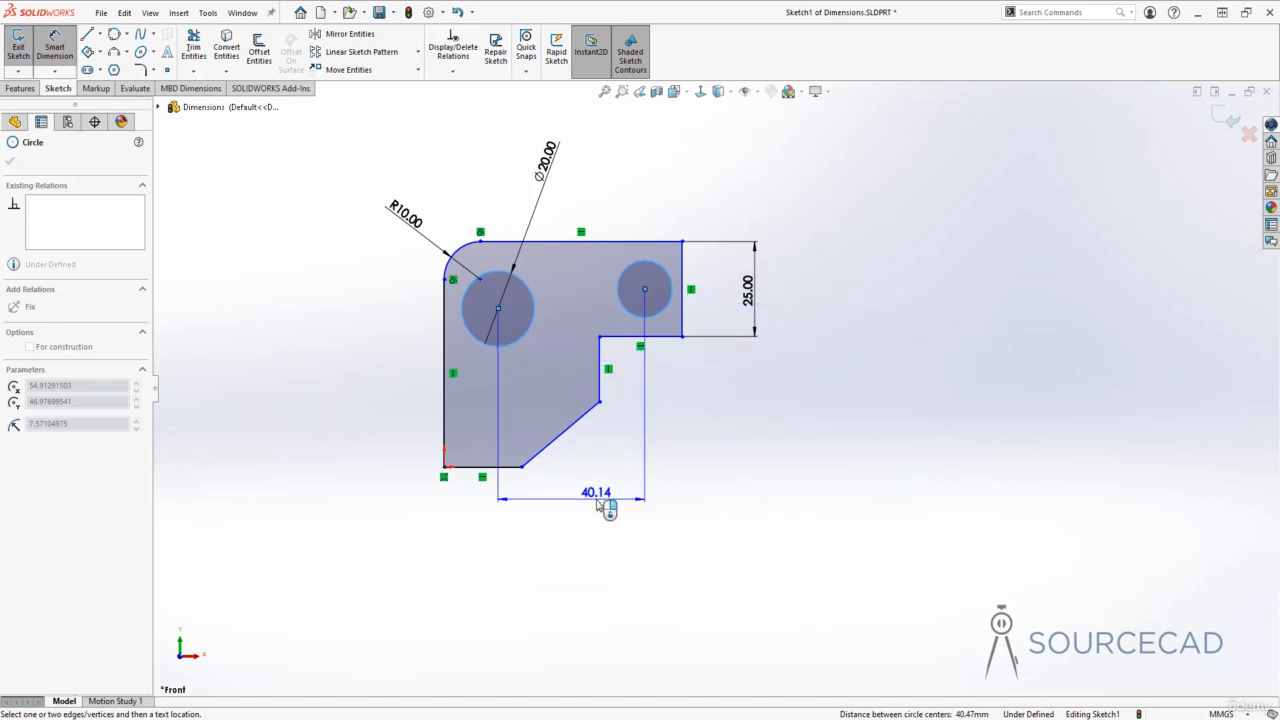
{"action": "left_click", "coordinate": [595, 497]}
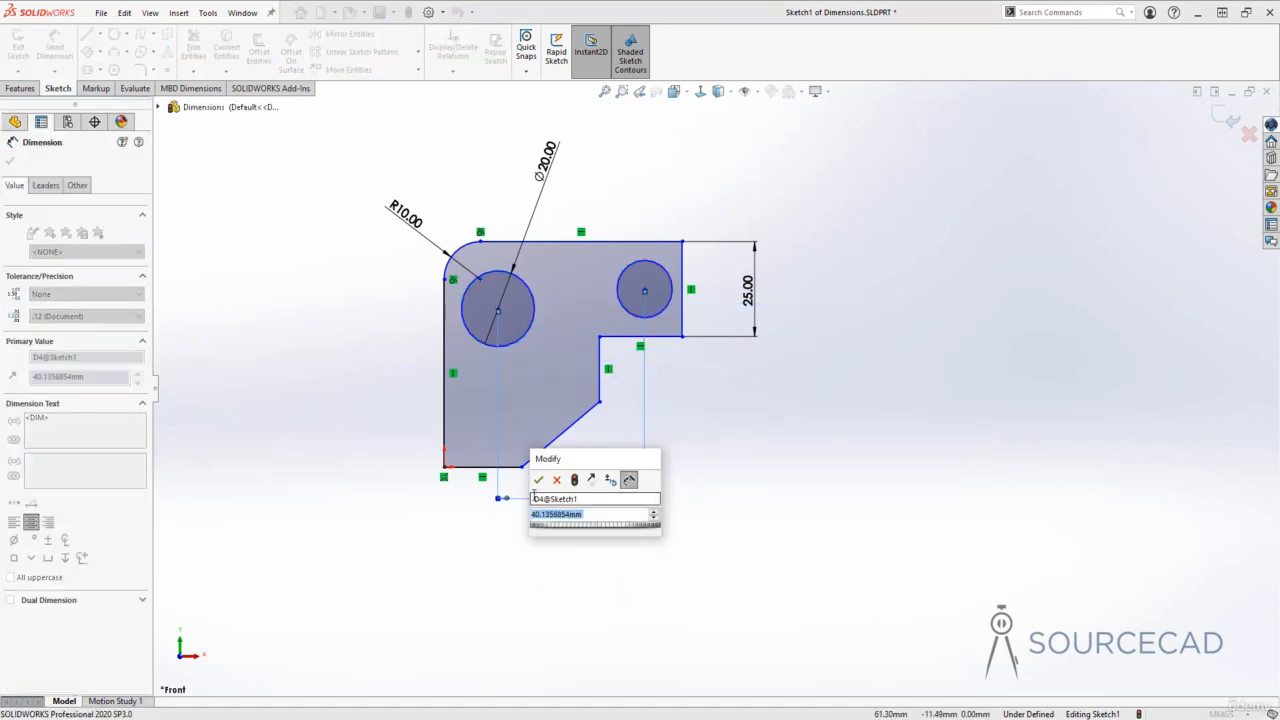
{"action": "type", "text": "40"}
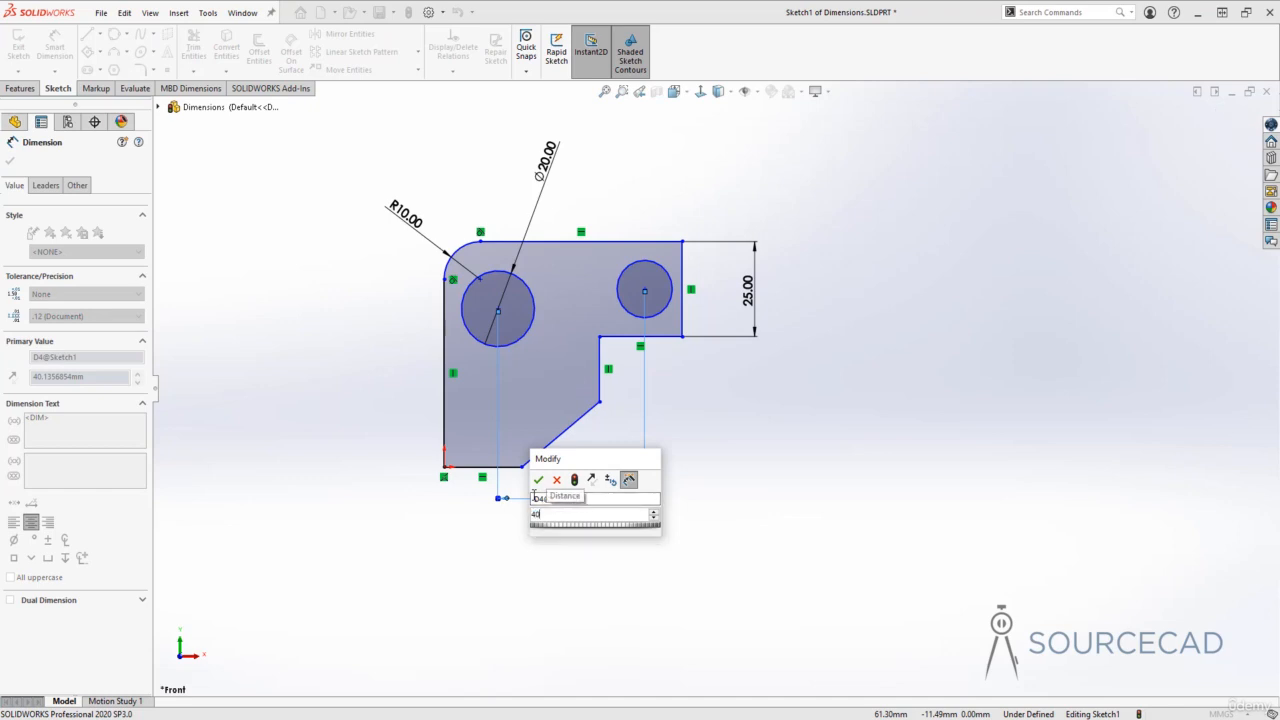
{"action": "key", "text": "Return"}
{"action": "left_click", "coordinate": [748, 456]}
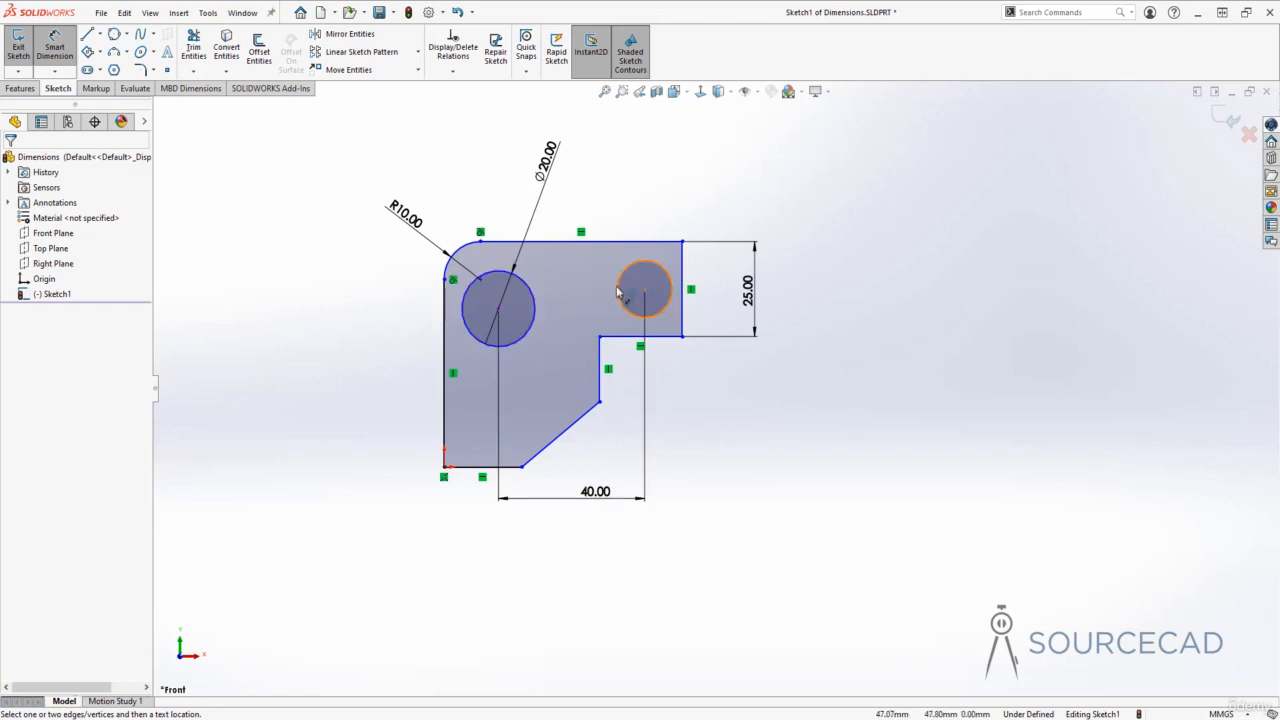
Save the part and delete the 40 mm dimension between the circle centers.
{"action": "key", "text": "ctrl+s"}
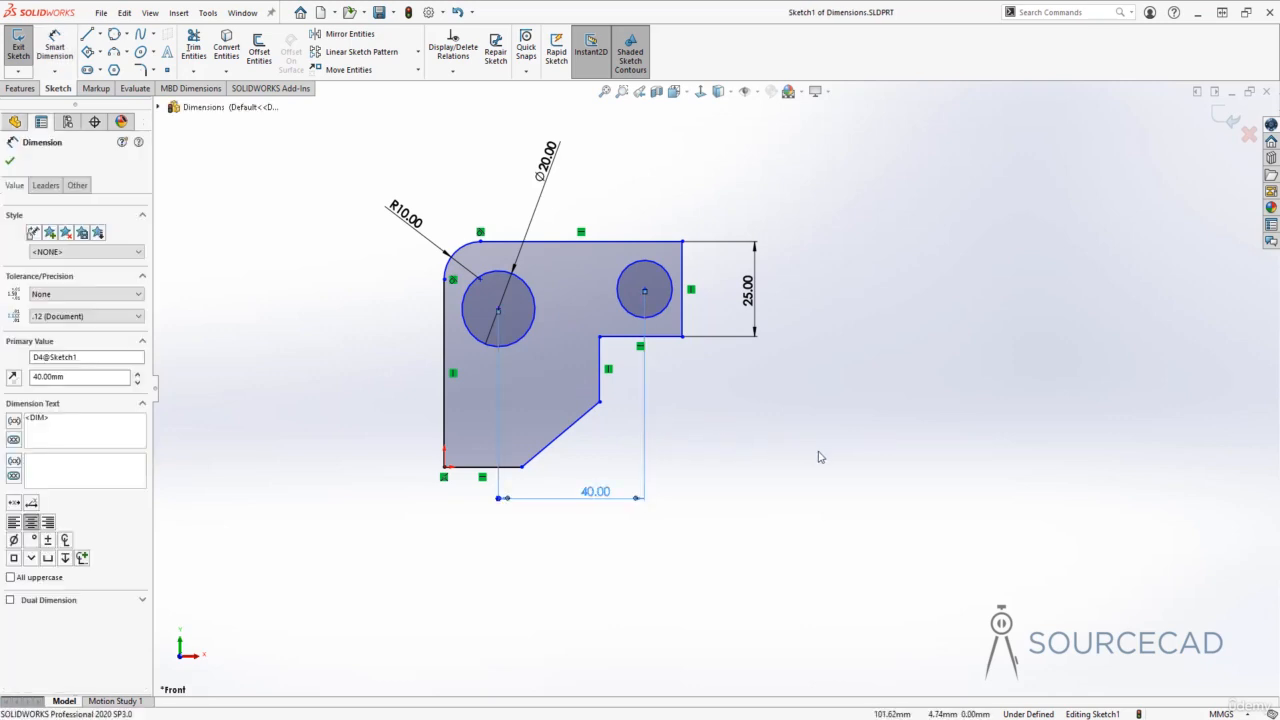
{"action": "key", "text": "Delete"}
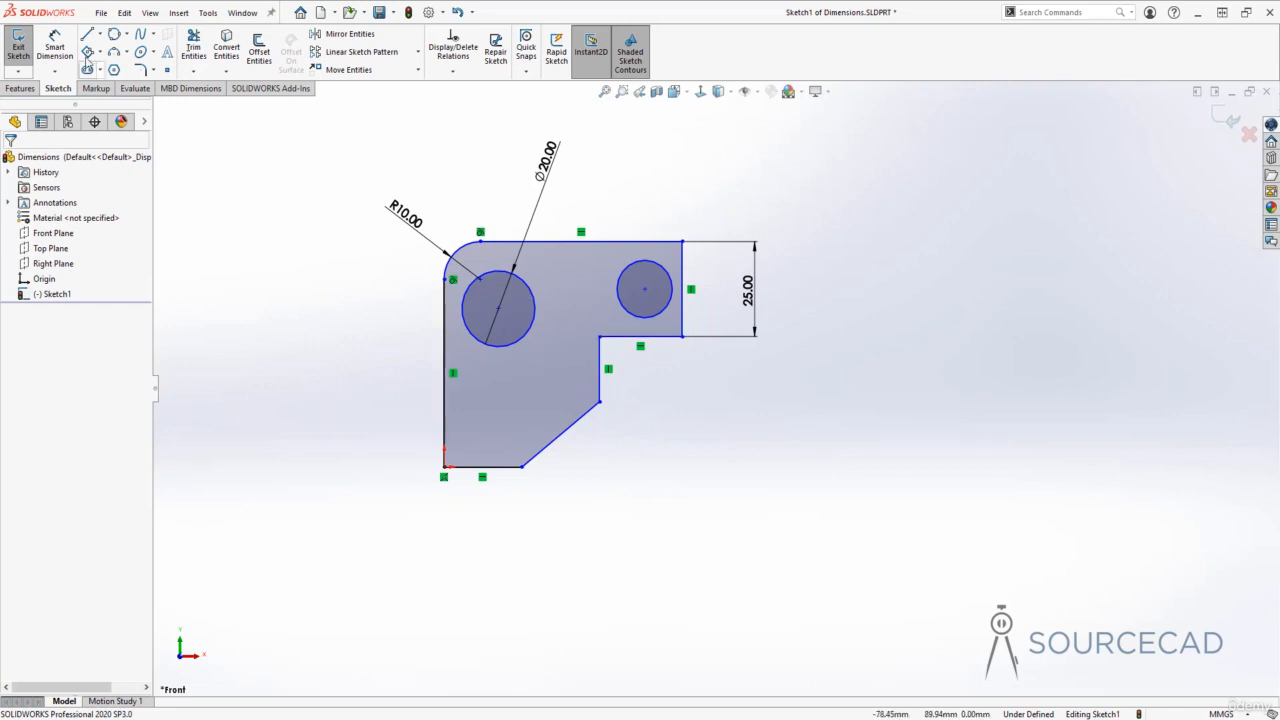
Try to dimension the shortest edge-to-edge distance between the two circles.
{"action": "left_click", "coordinate": [55, 45]}
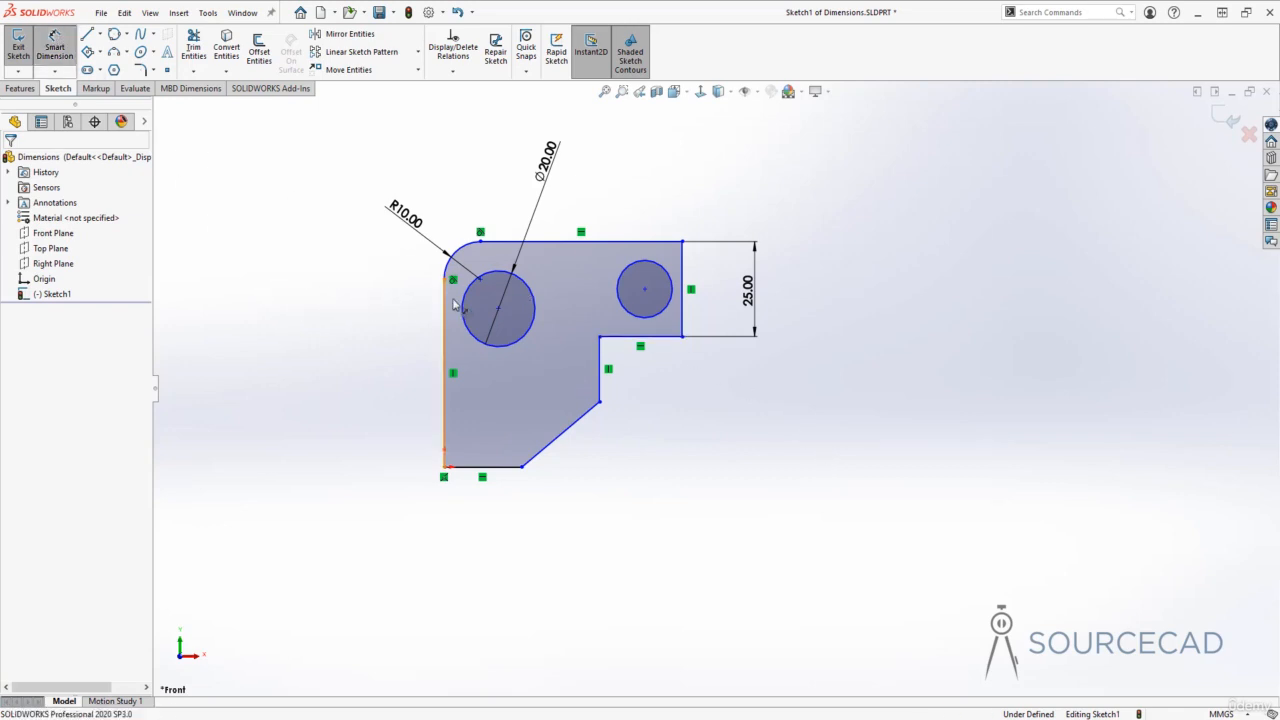
{"action": "left_click", "coordinate": [534, 298]}
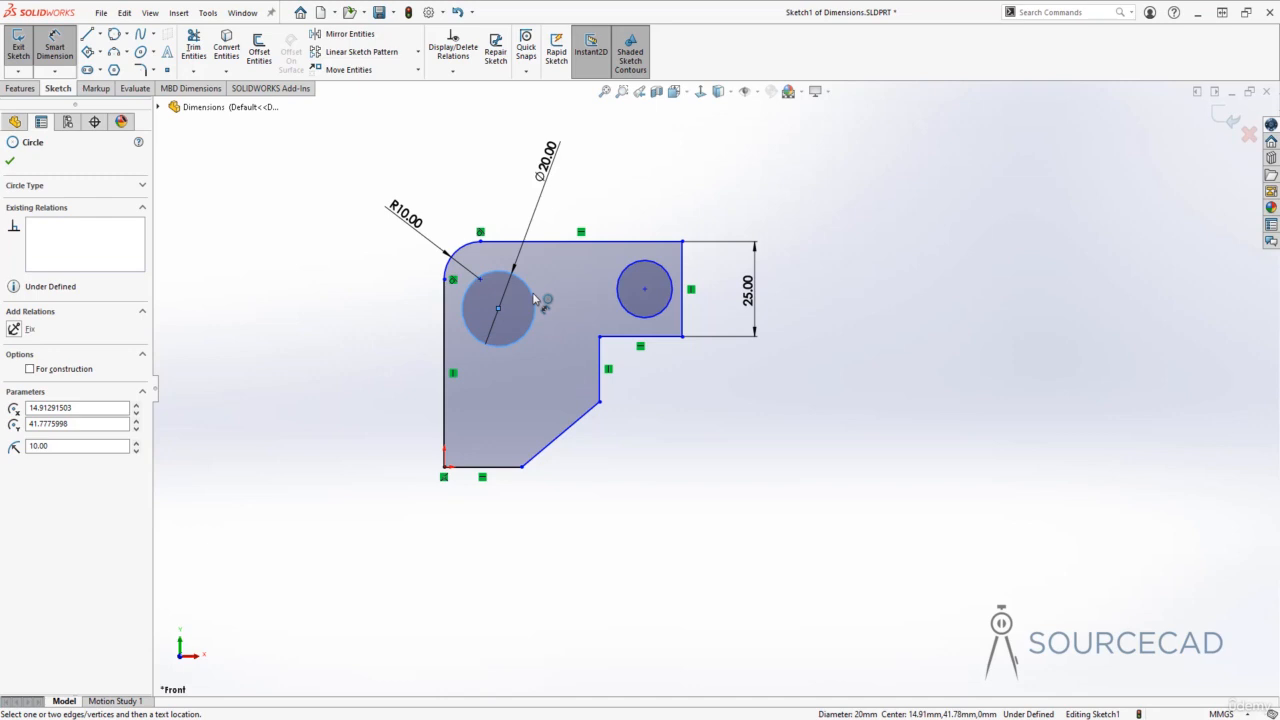
{"action": "left_click", "coordinate": [619, 297]}
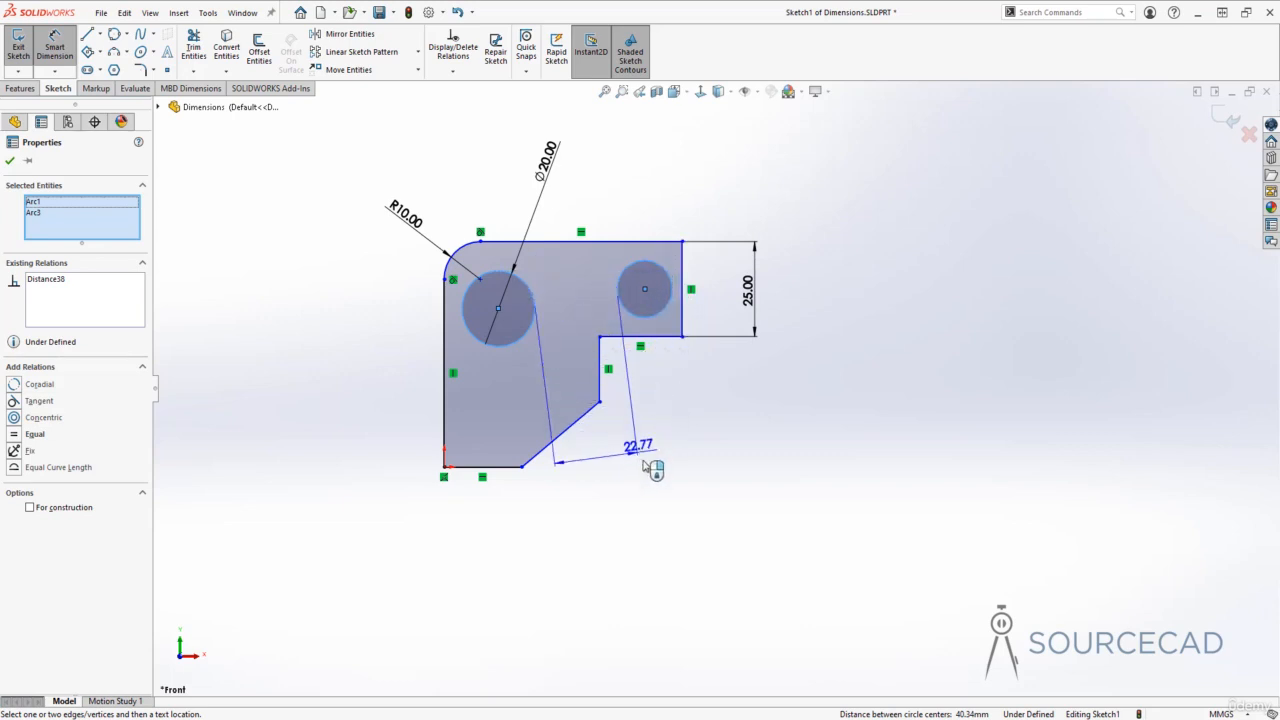
{"action": "key", "text": "Escape"}
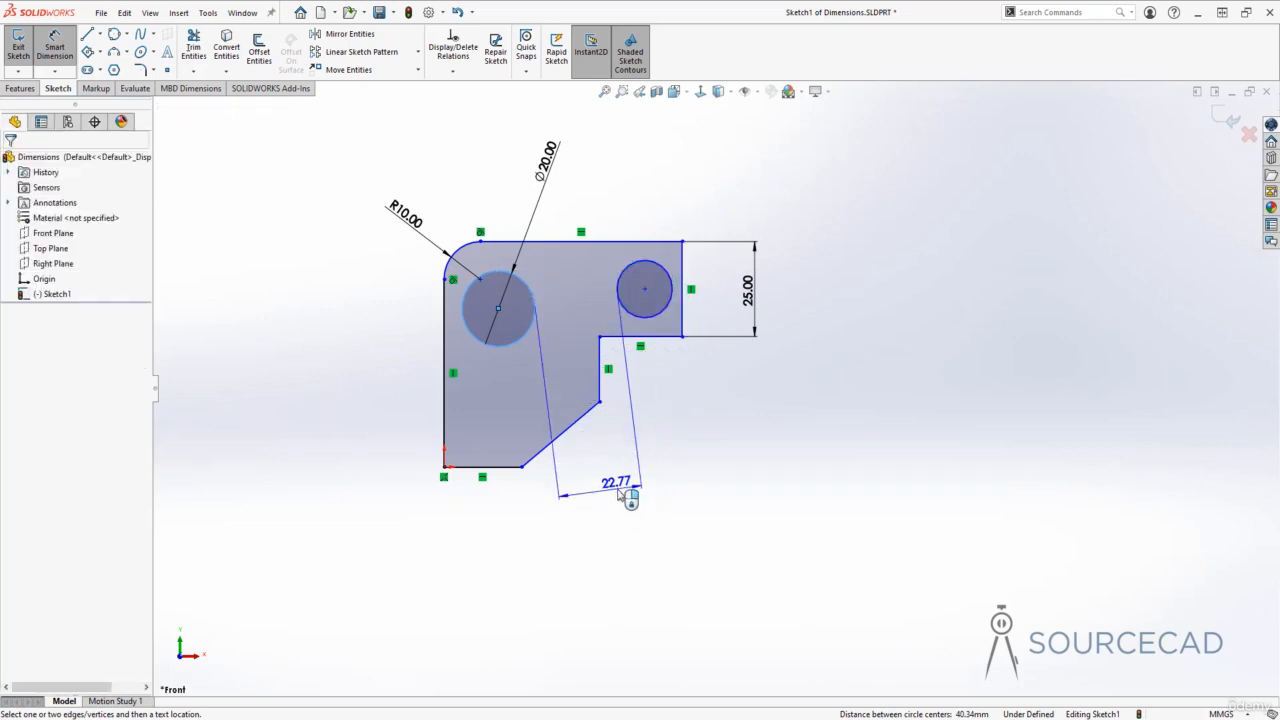
{"action": "key", "text": "Escape"}
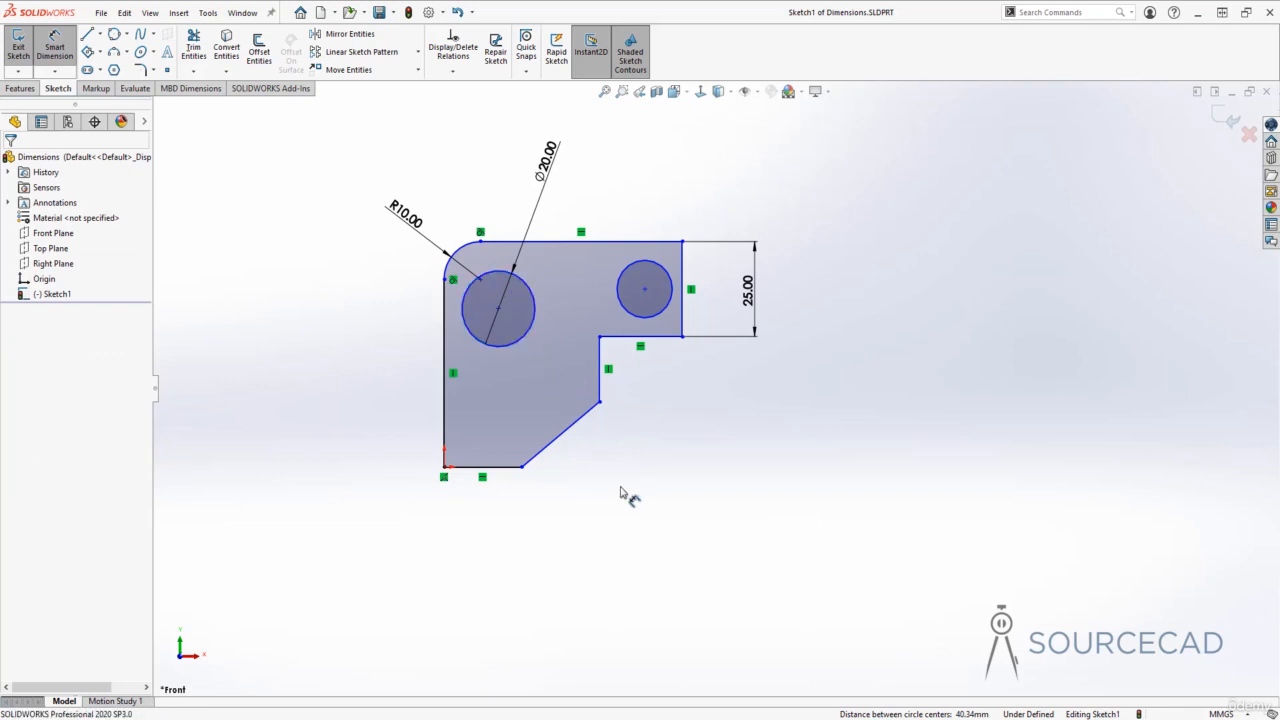
Dimension the horizontal distance between the right-hand edges of the two circles at its existing value, and delete that dimension.
{"action": "key", "text": "Escape"}
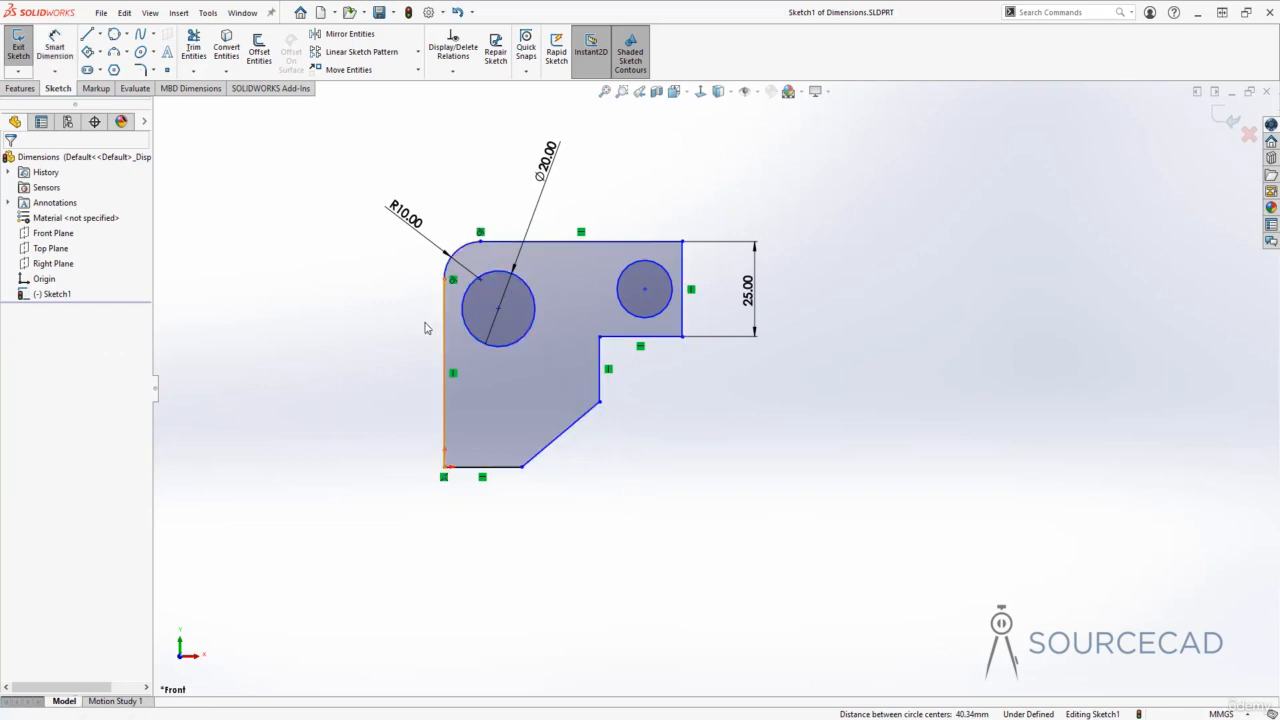
{"action": "left_click", "coordinate": [55, 45]}
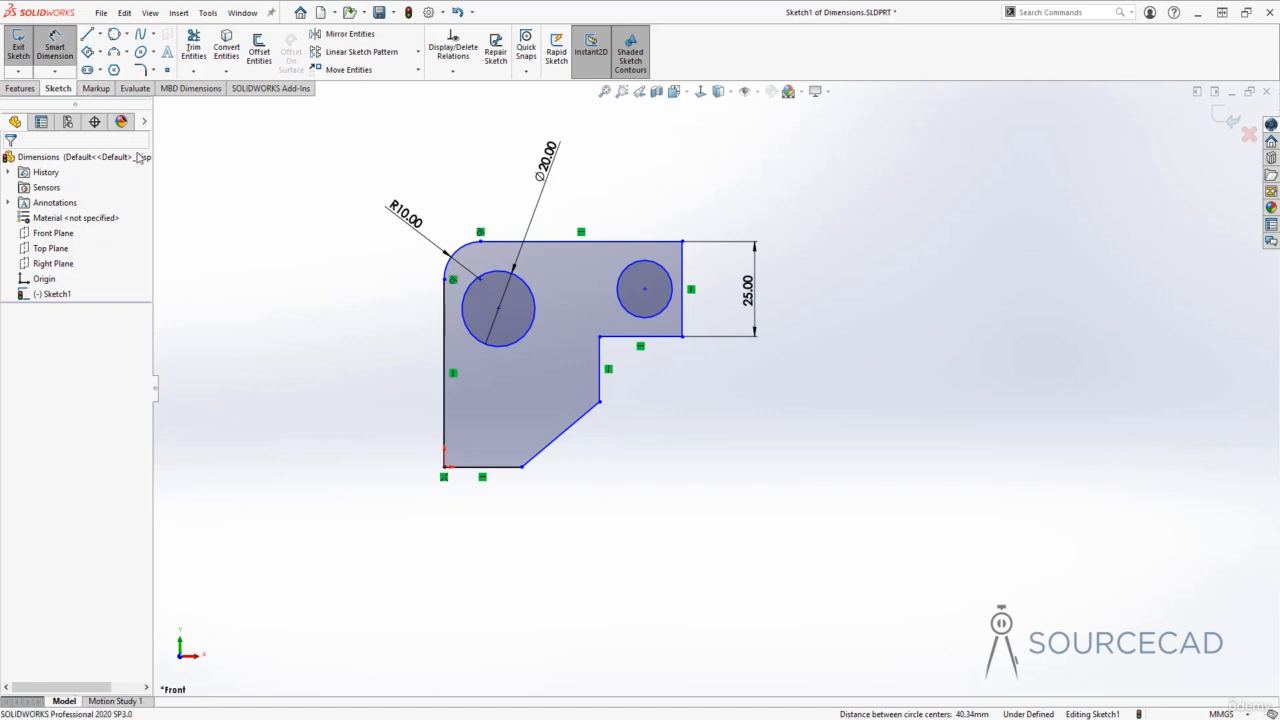
{"action": "left_click", "coordinate": [533, 296]}
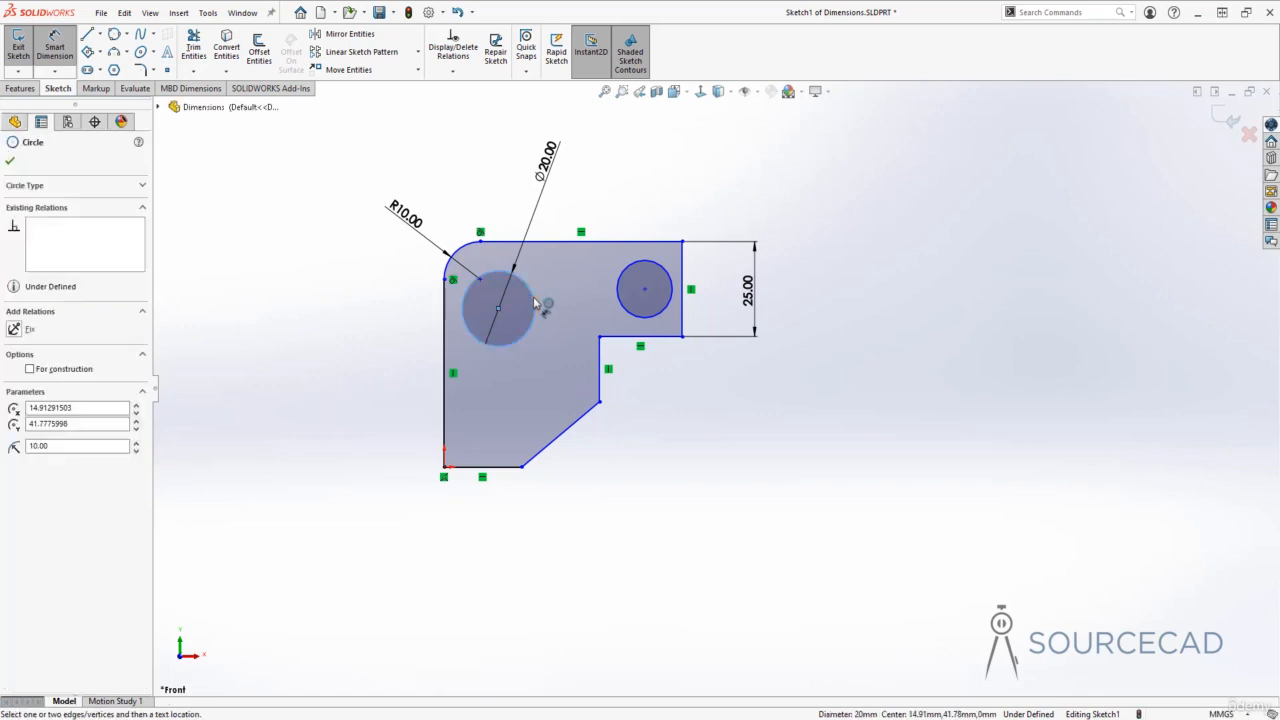
{"action": "left_click", "coordinate": [671, 296]}
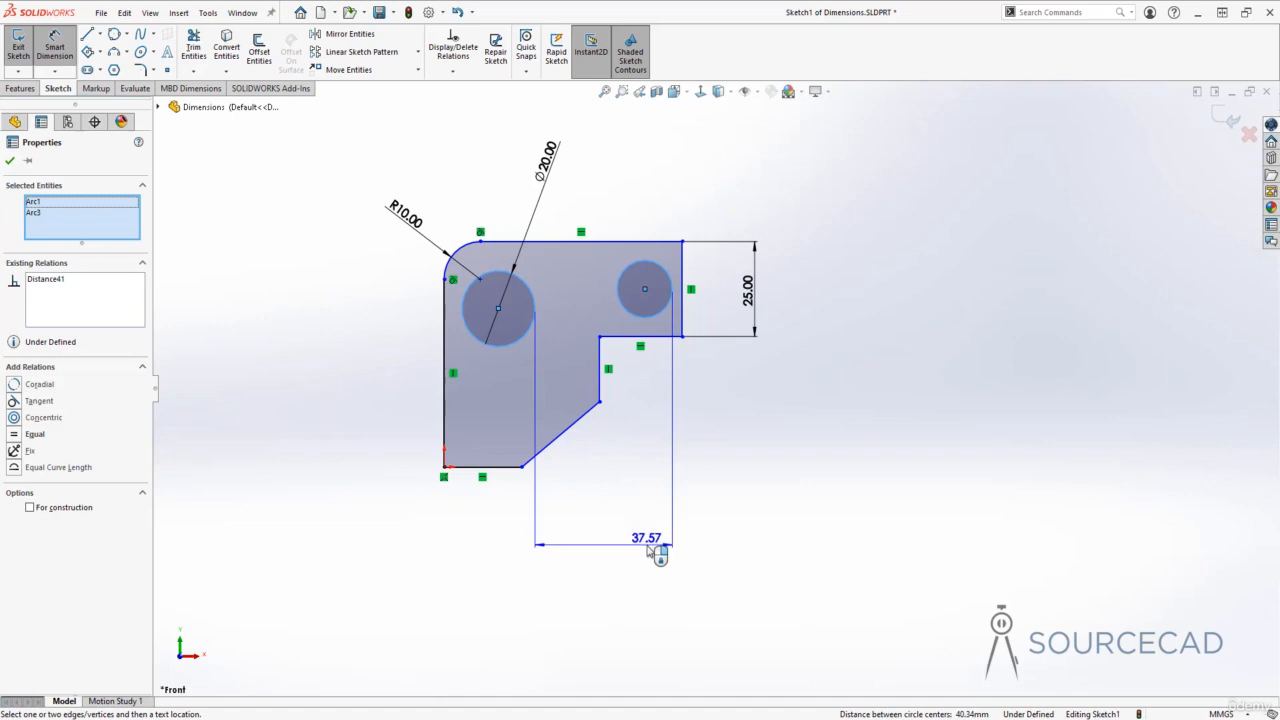
{"action": "left_click", "coordinate": [647, 549]}
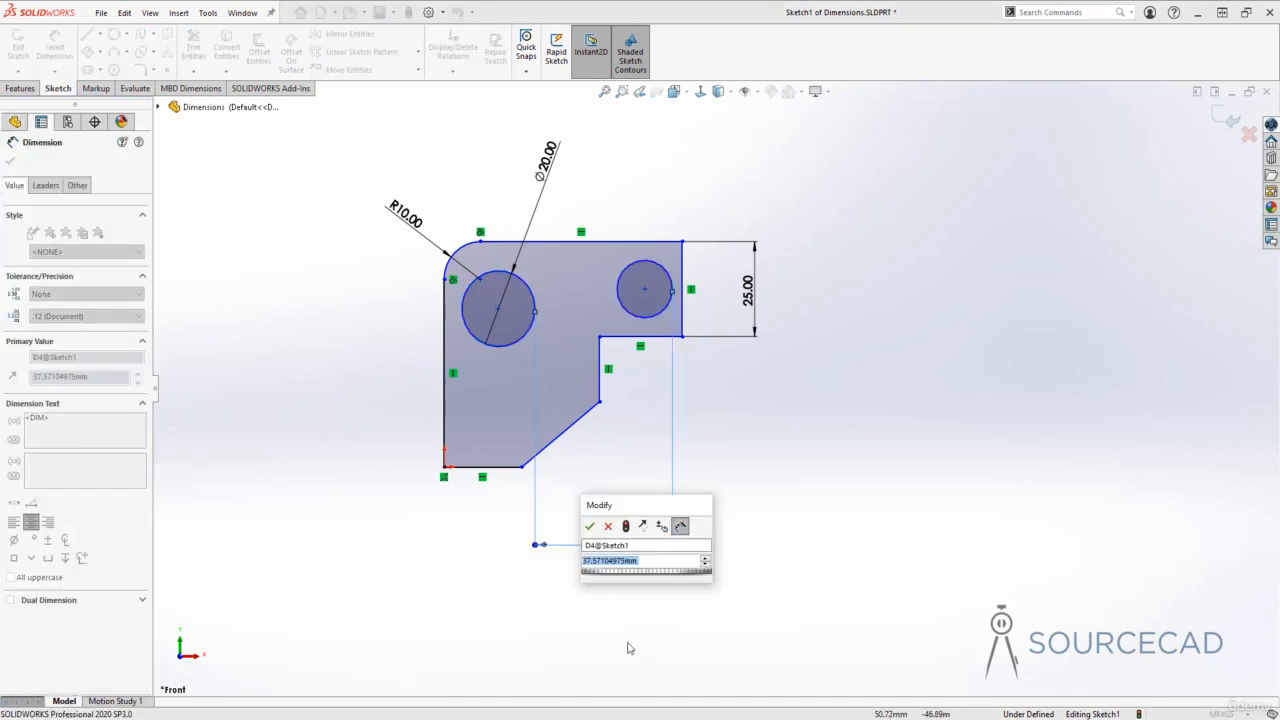
{"action": "left_click", "coordinate": [589, 526]}
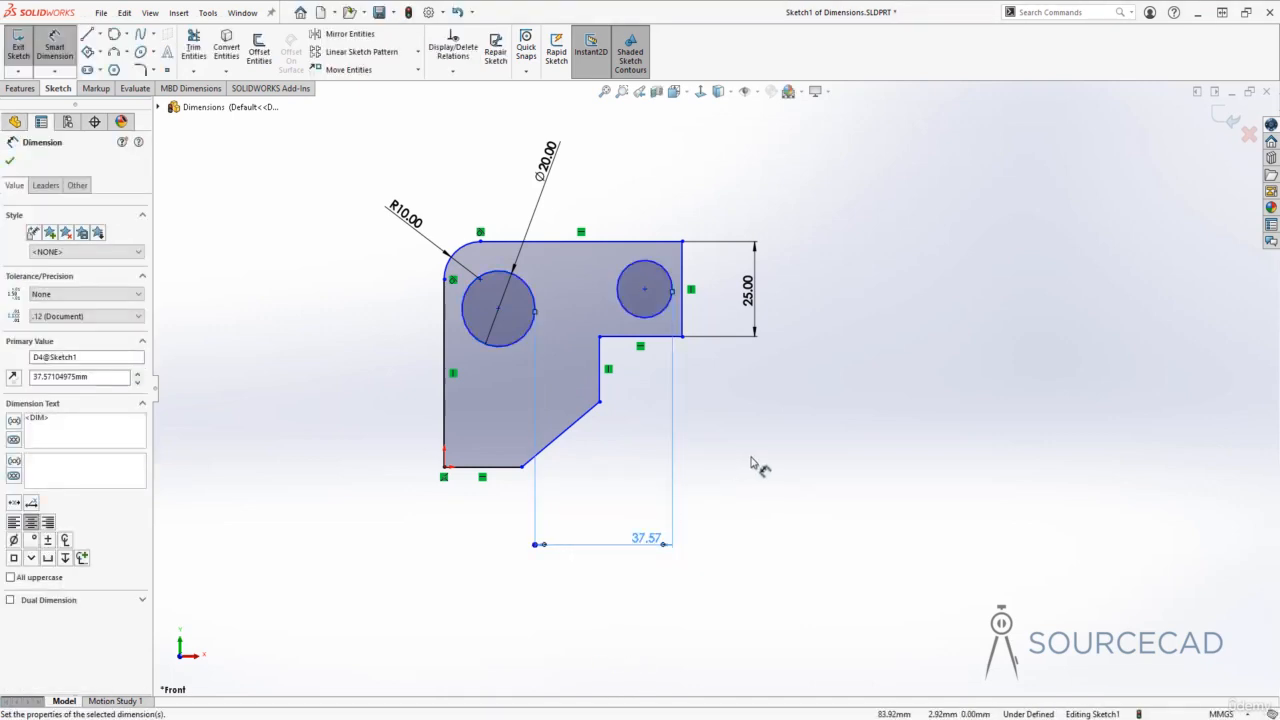
{"action": "key", "text": "Escape"}
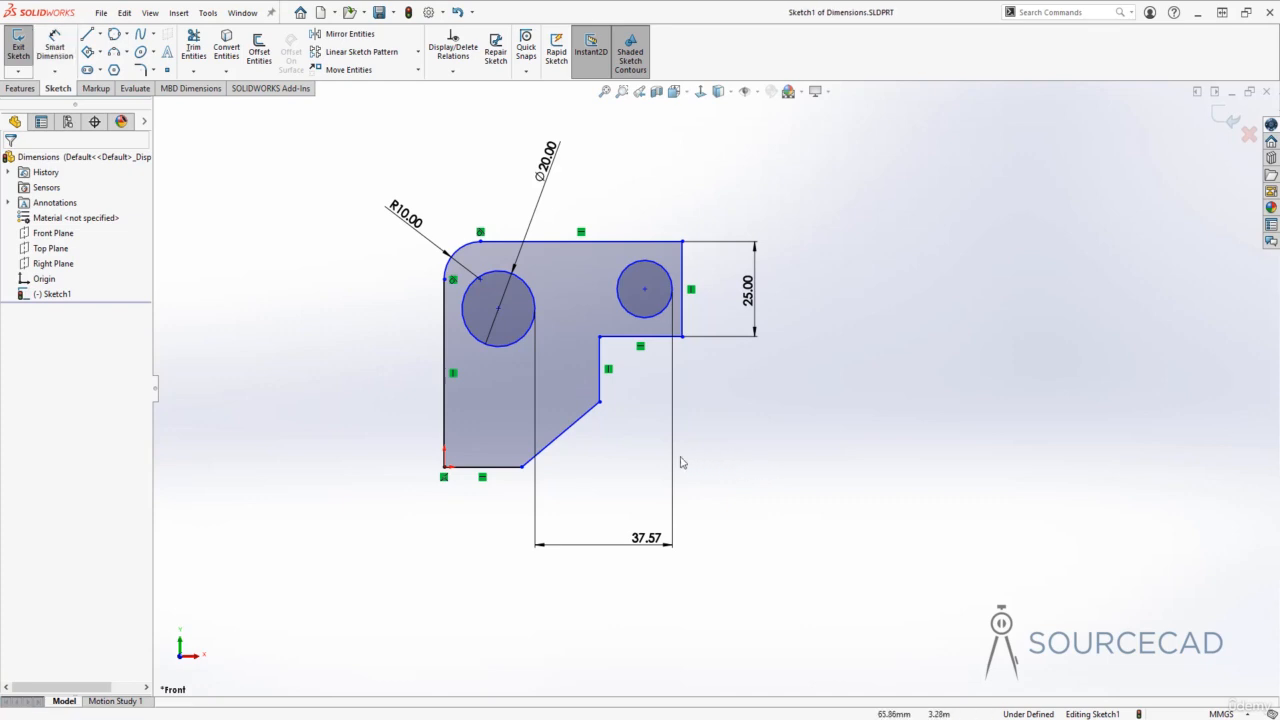
{"action": "left_click", "coordinate": [673, 465]}
{"action": "key", "text": "Delete"}
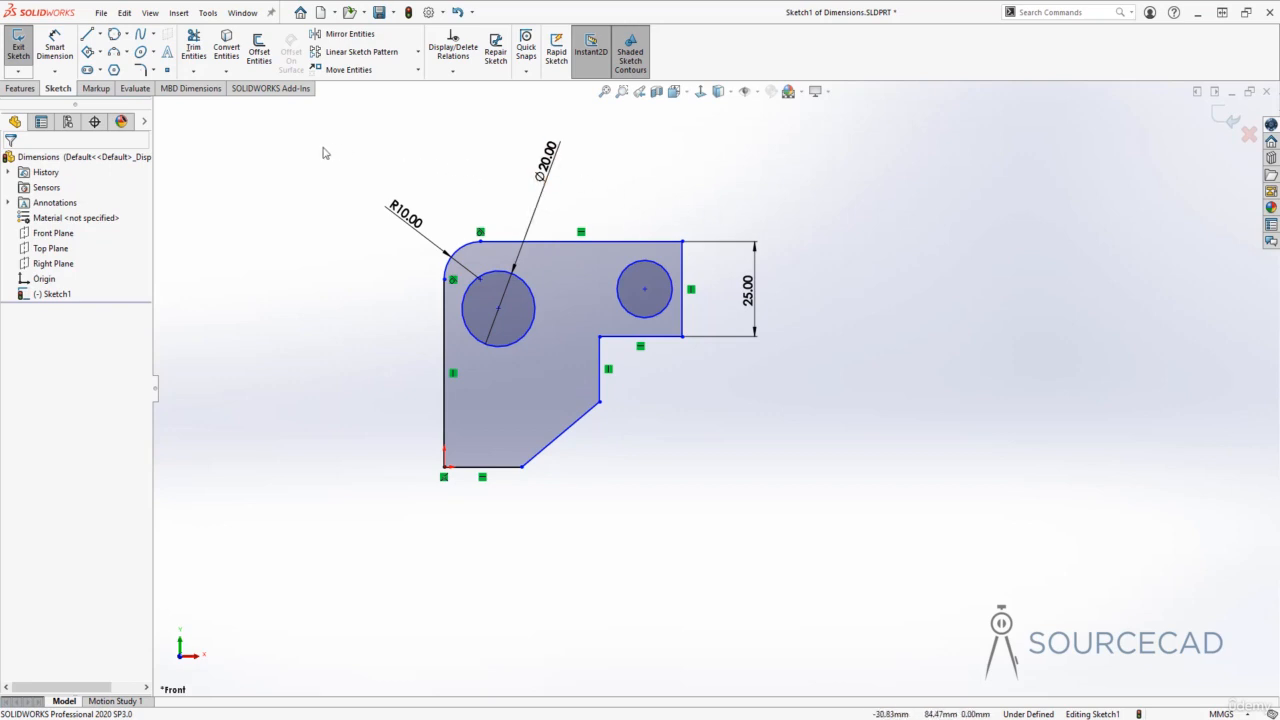
Dimension the obtuse angle between the profile's bottom line and the slanted line, accepting its existing value.
{"action": "left_click", "coordinate": [60, 50]}
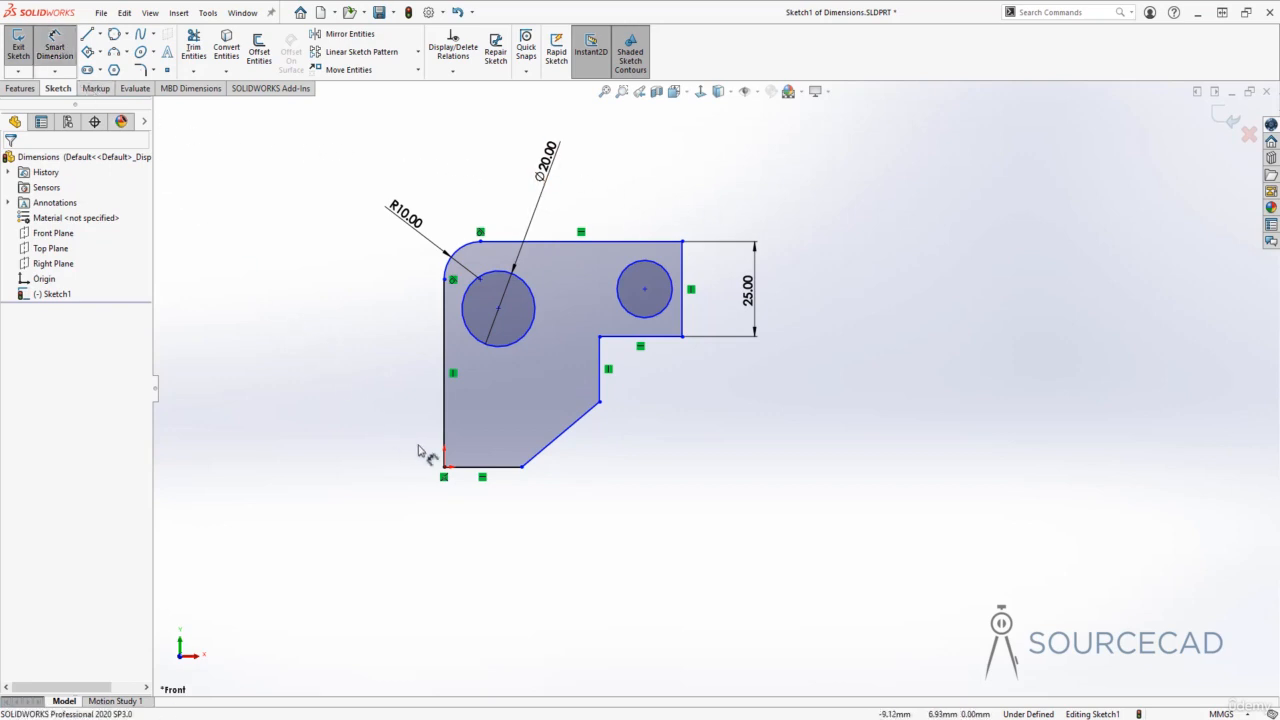
{"action": "left_click", "coordinate": [495, 470]}
{"action": "left_click", "coordinate": [555, 438]}
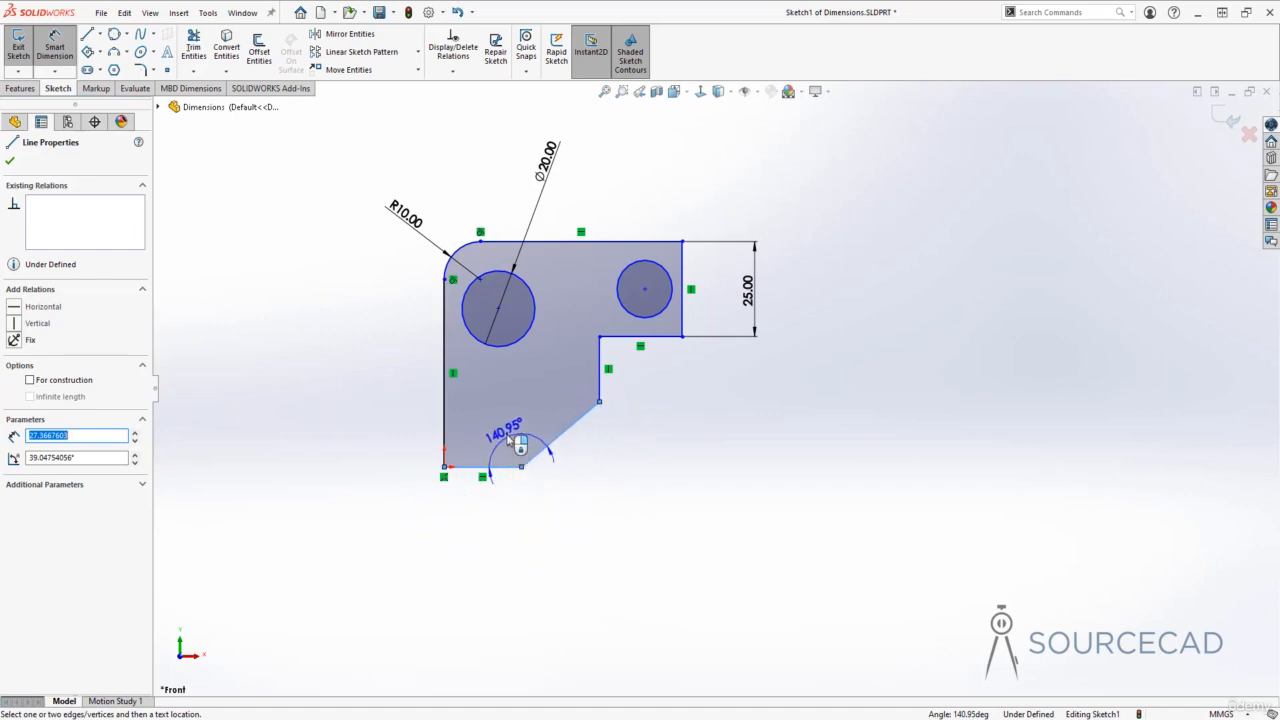
{"action": "left_click", "coordinate": [512, 428]}
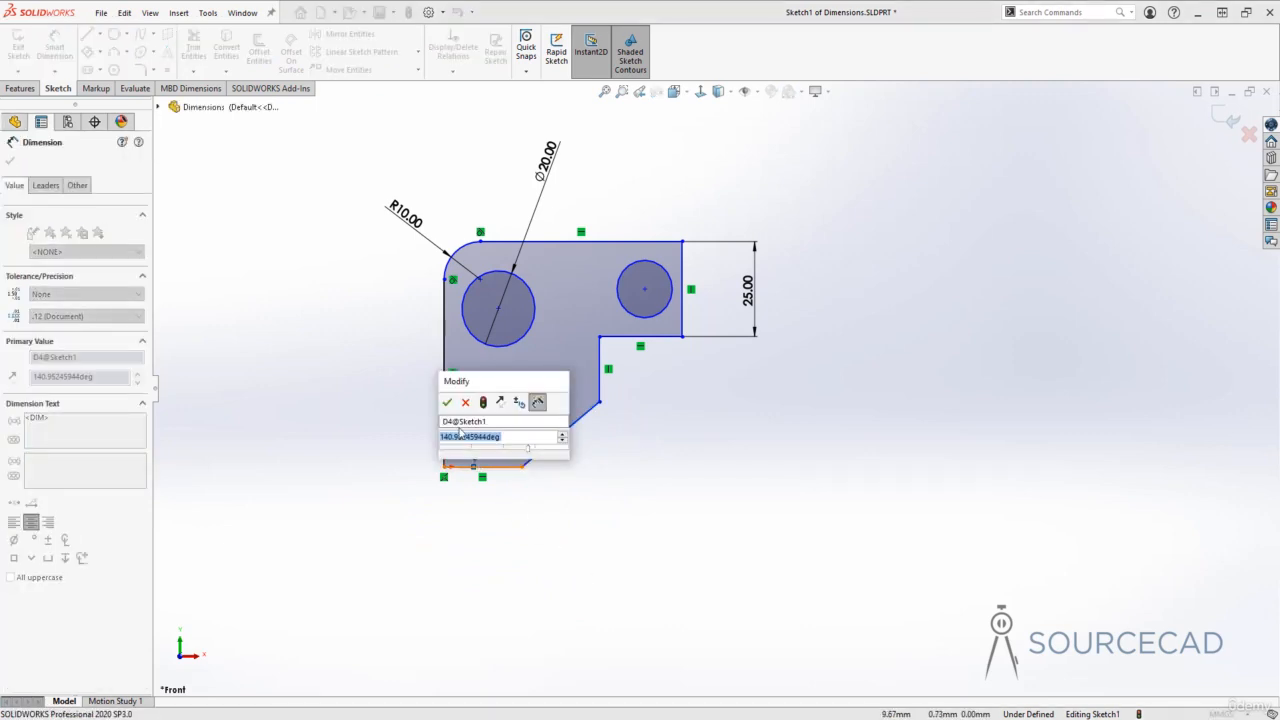
{"action": "left_click", "coordinate": [447, 402]}
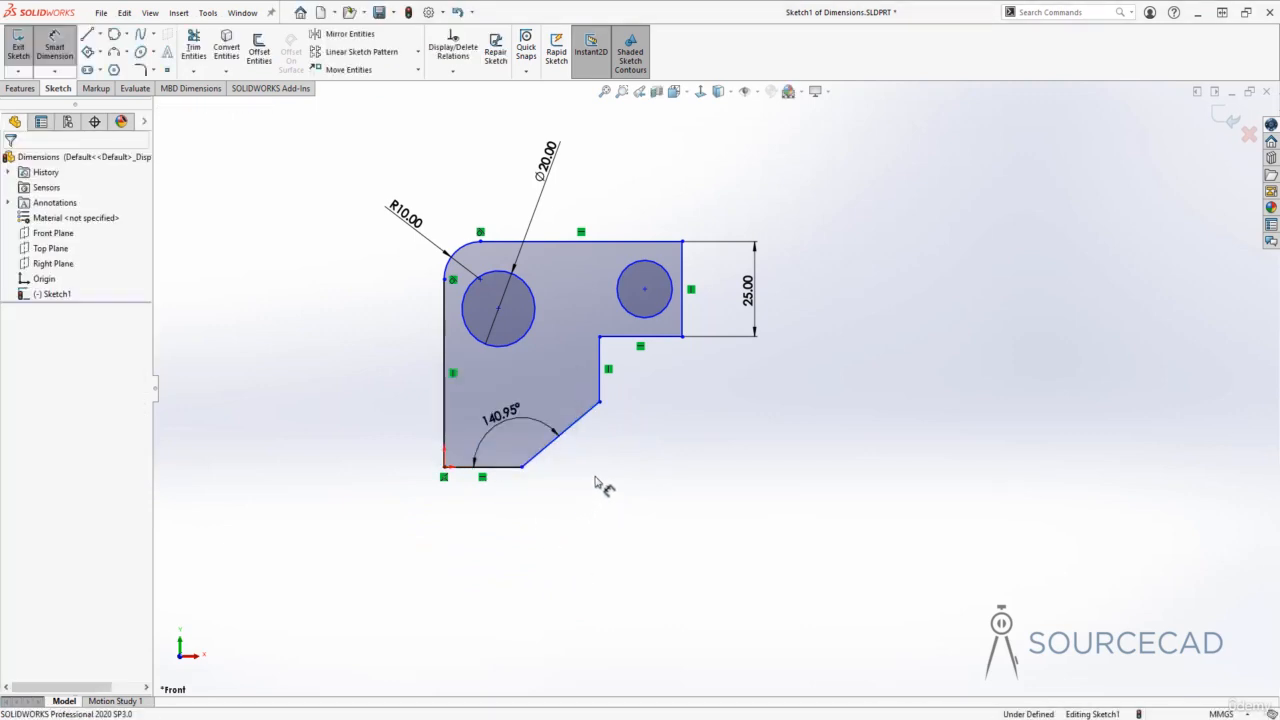
Dimension the length of the short vertical line above the slanted line, accepting its existing value.
{"action": "left_click", "coordinate": [600, 372]}
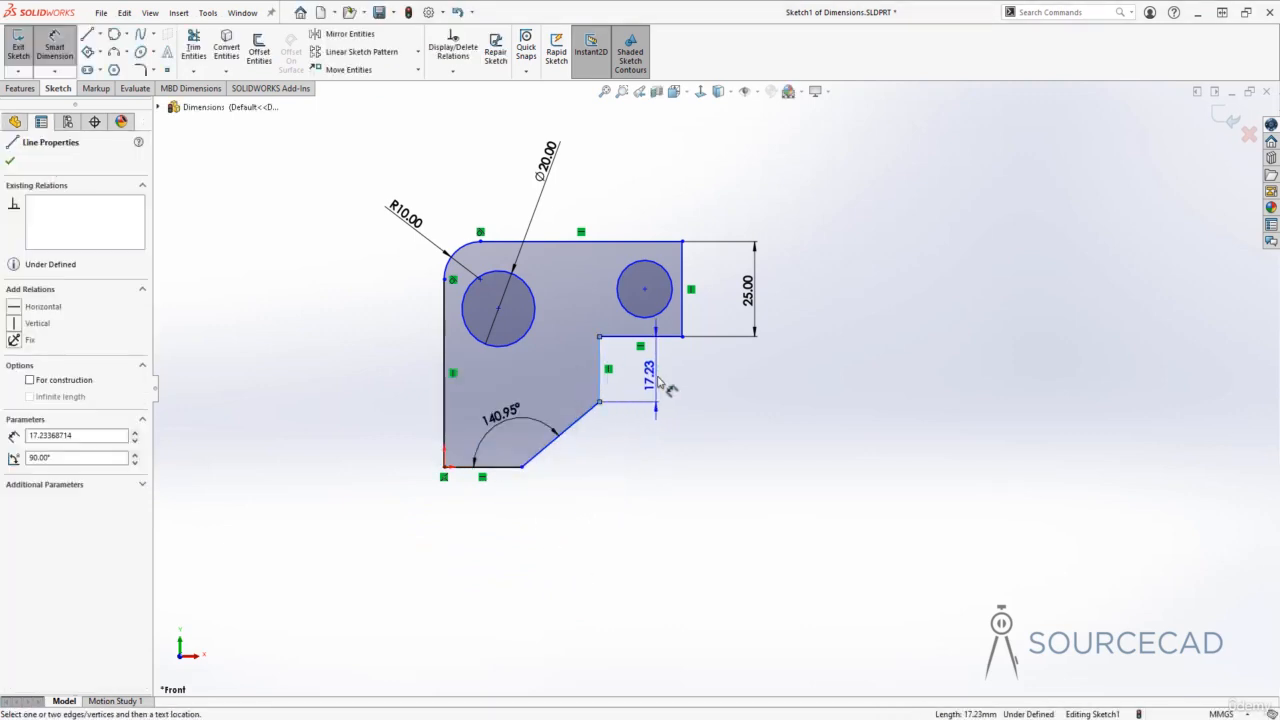
{"action": "left_click", "coordinate": [660, 445]}
{"action": "left_click", "coordinate": [603, 358]}
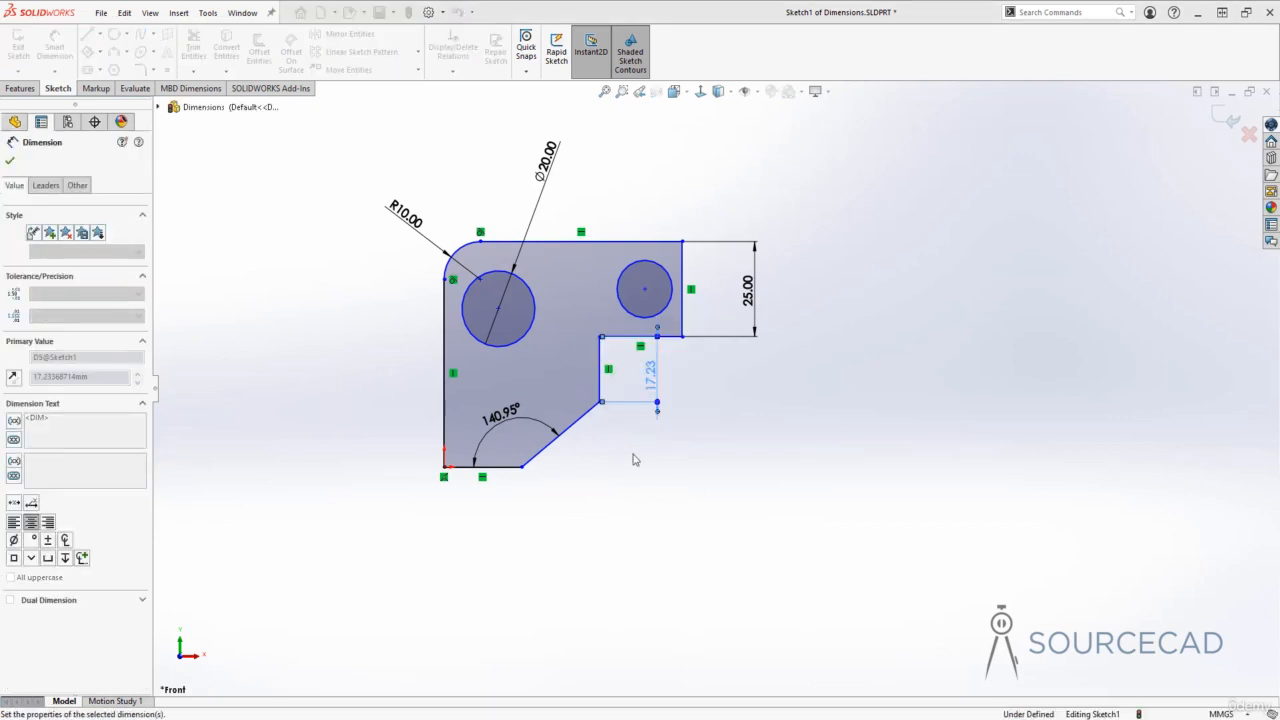
{"action": "left_click", "coordinate": [636, 460]}
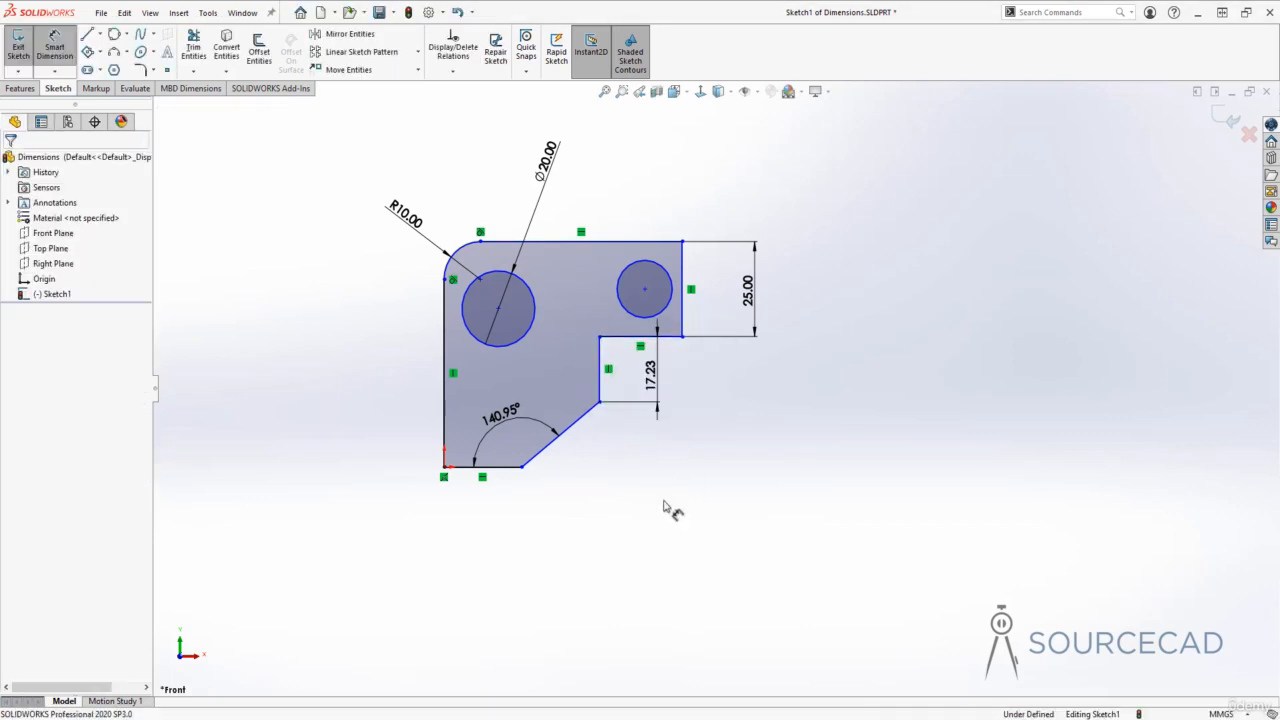
Dimension the horizontal distance from the profile's left edge to the short inner vertical line, placed below the profile at its existing value.
{"action": "left_click", "coordinate": [446, 397]}
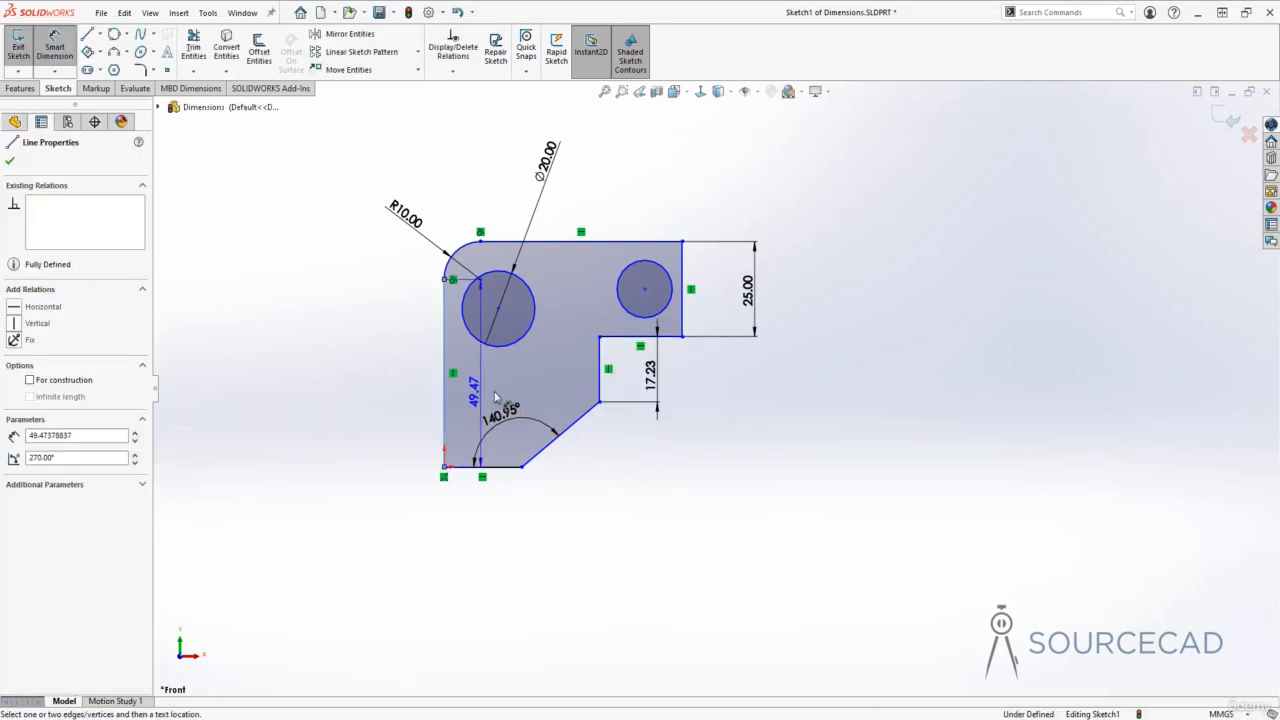
{"action": "left_click", "coordinate": [600, 375]}
{"action": "left_click", "coordinate": [592, 548]}
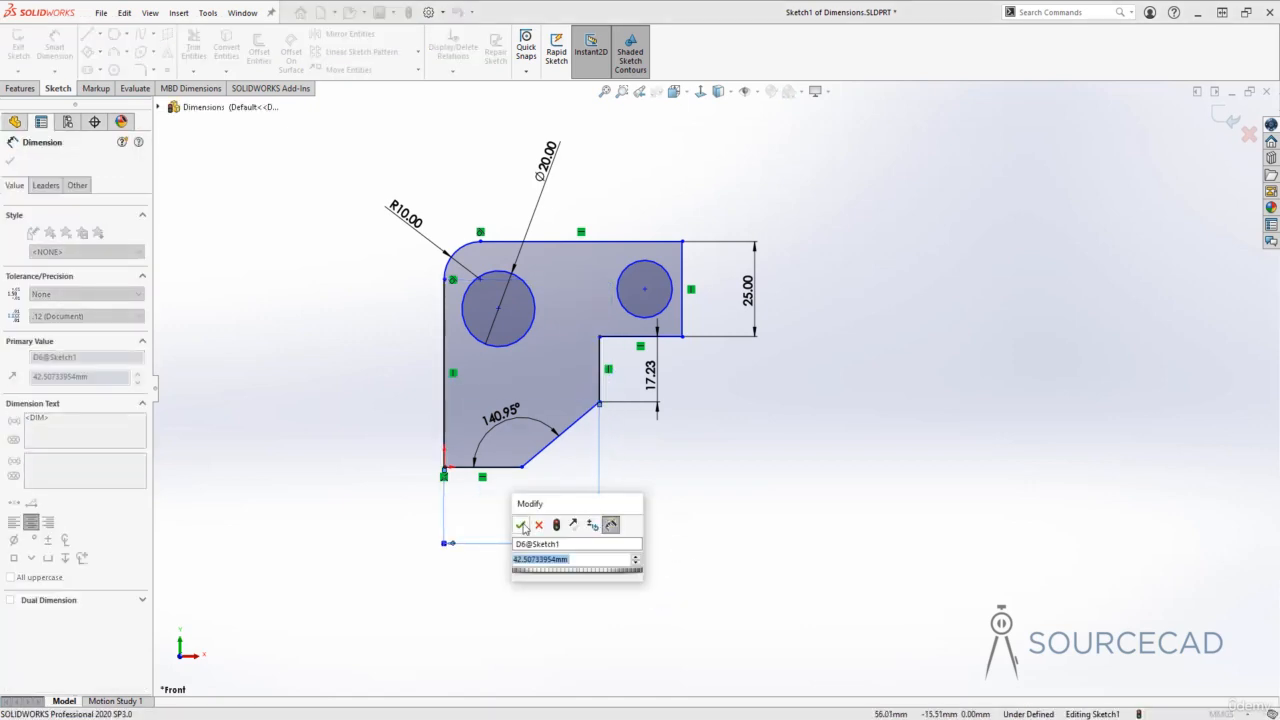
{"action": "key", "text": "Return"}
{"action": "left_click", "coordinate": [739, 475]}
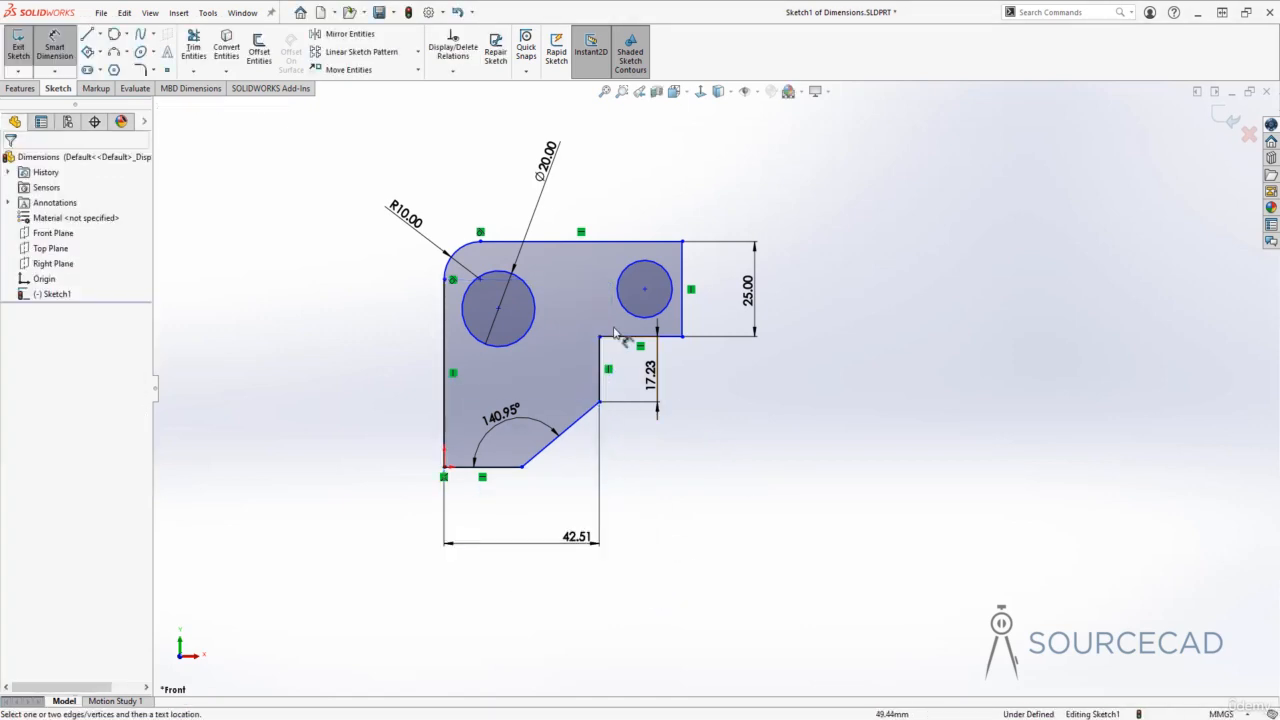
Dimension the profile's overall height between its top and bottom lines, placed outside its right side at the existing value.
{"action": "left_click", "coordinate": [602, 242]}
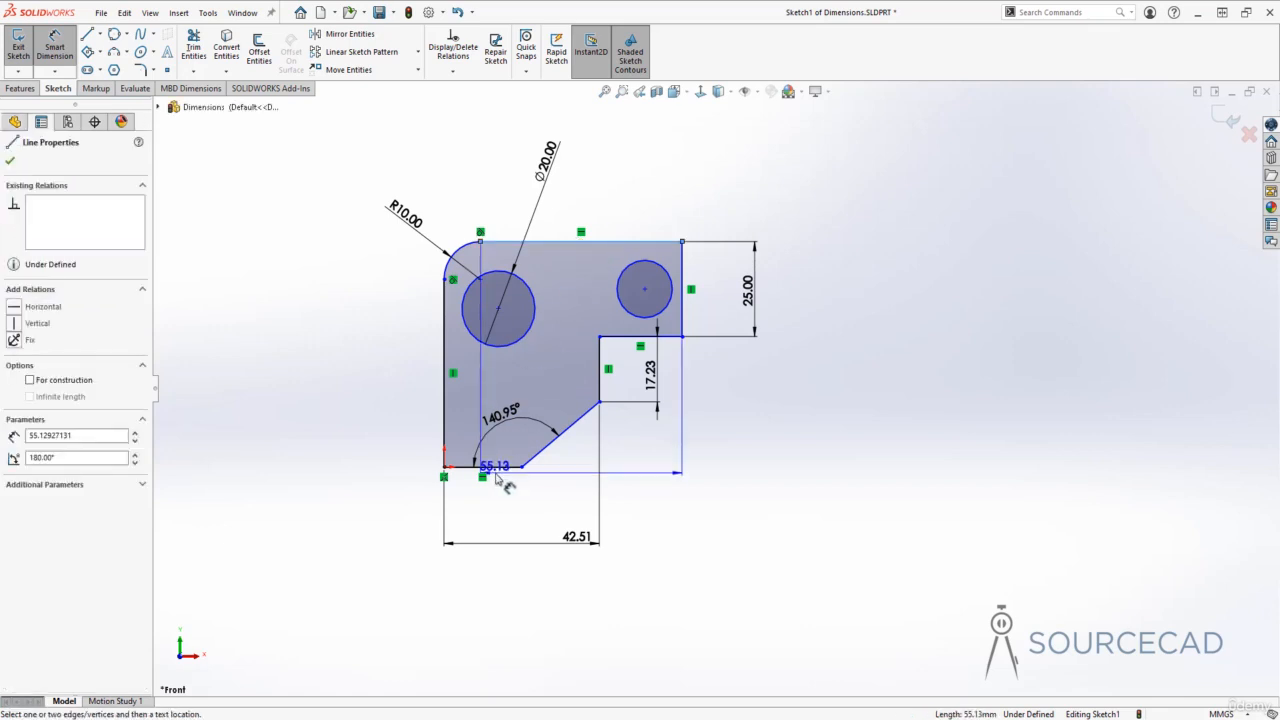
{"action": "left_click", "coordinate": [498, 466]}
{"action": "left_click", "coordinate": [860, 385]}
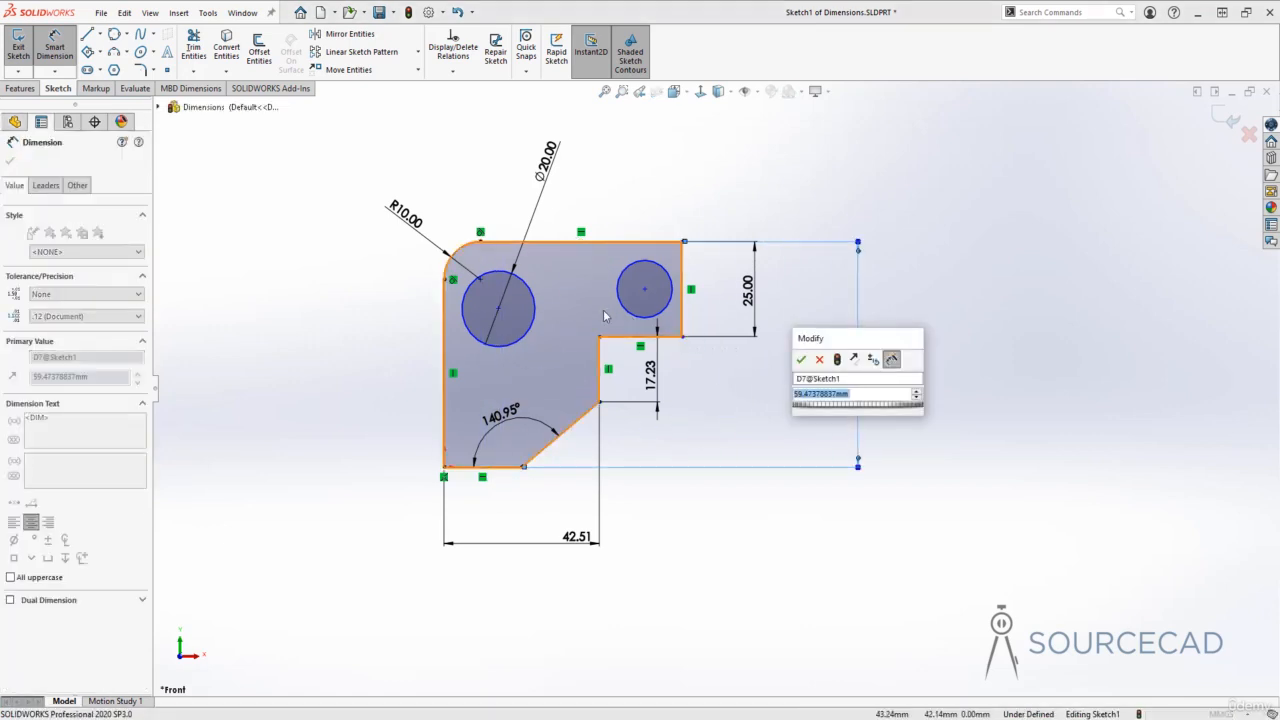
{"action": "left_click", "coordinate": [801, 360]}
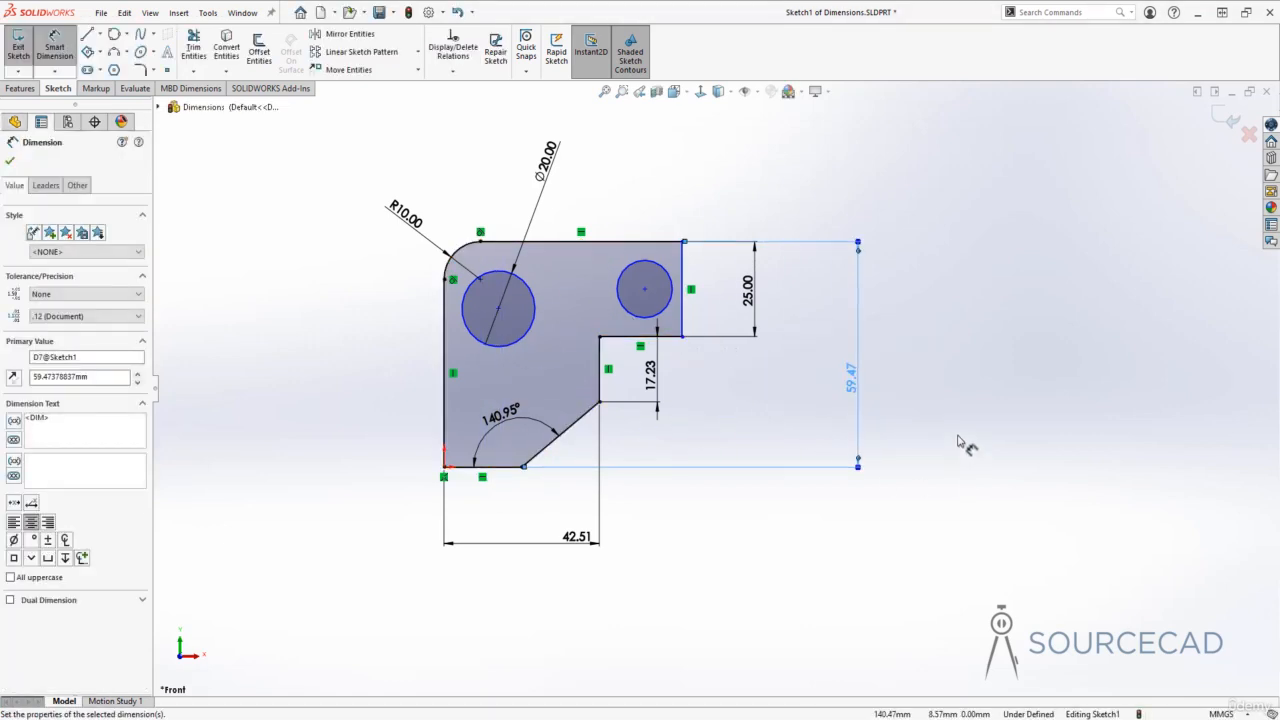
{"action": "left_click", "coordinate": [962, 460]}
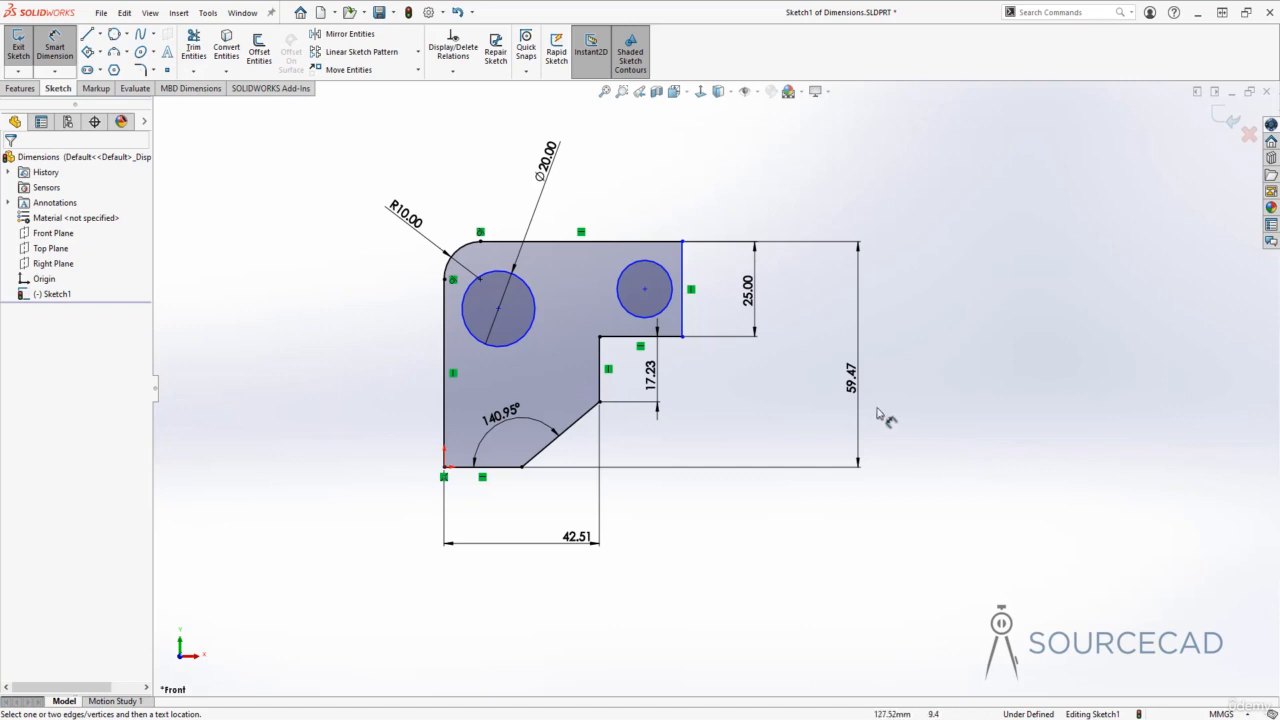
Dimension the profile's overall width between its outer left and right vertical lines, placed below the other horizontal dimension at its existing value.
{"action": "left_click", "coordinate": [683, 280]}
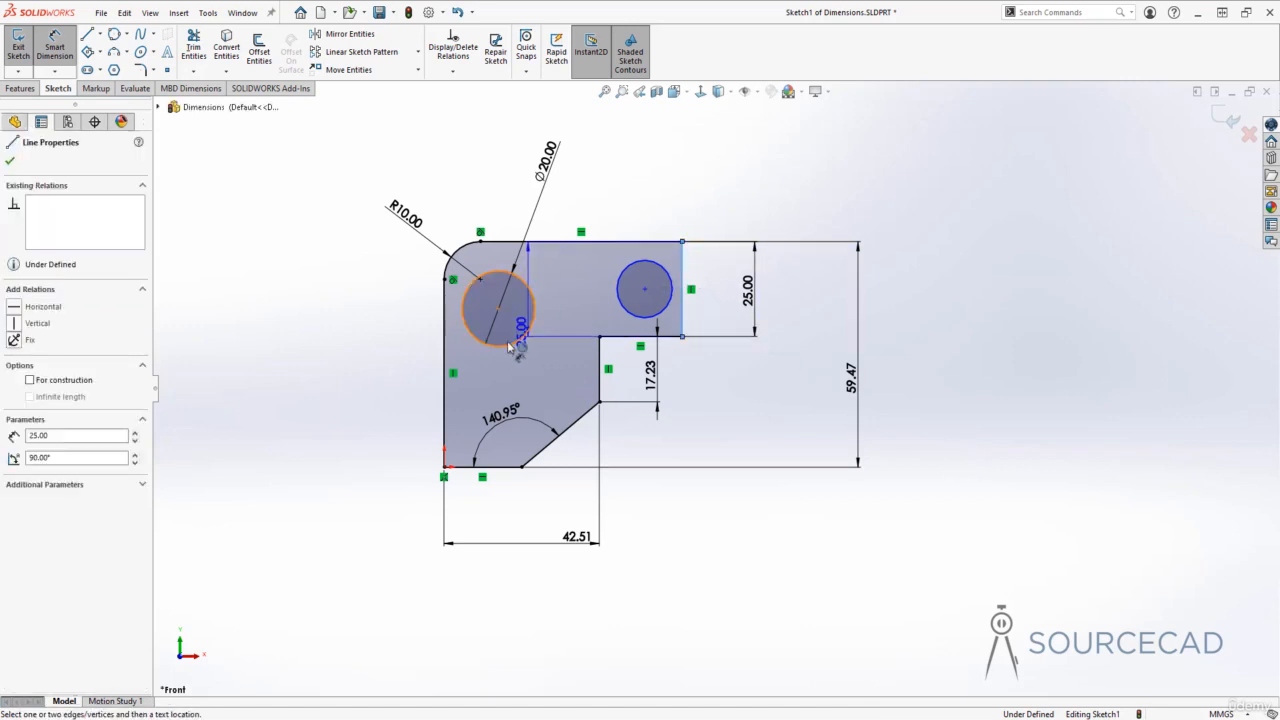
{"action": "left_click", "coordinate": [452, 370]}
{"action": "left_click", "coordinate": [593, 623]}
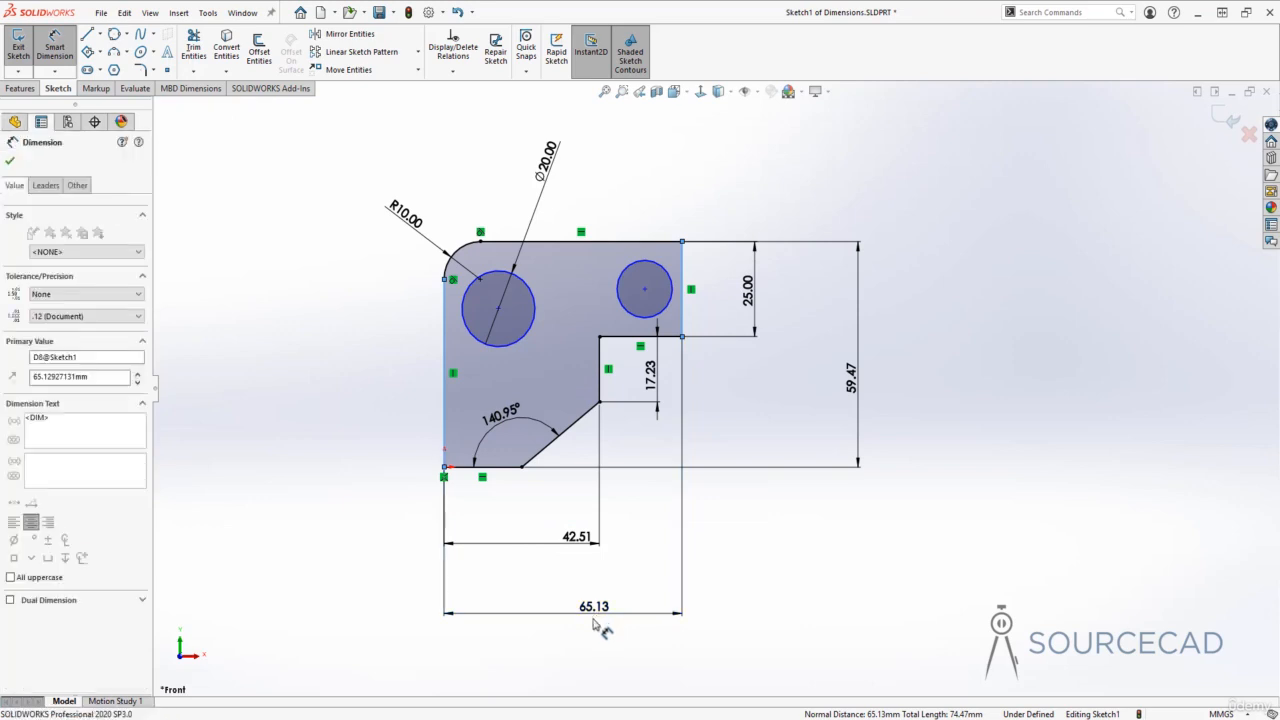
{"action": "left_click", "coordinate": [538, 594]}
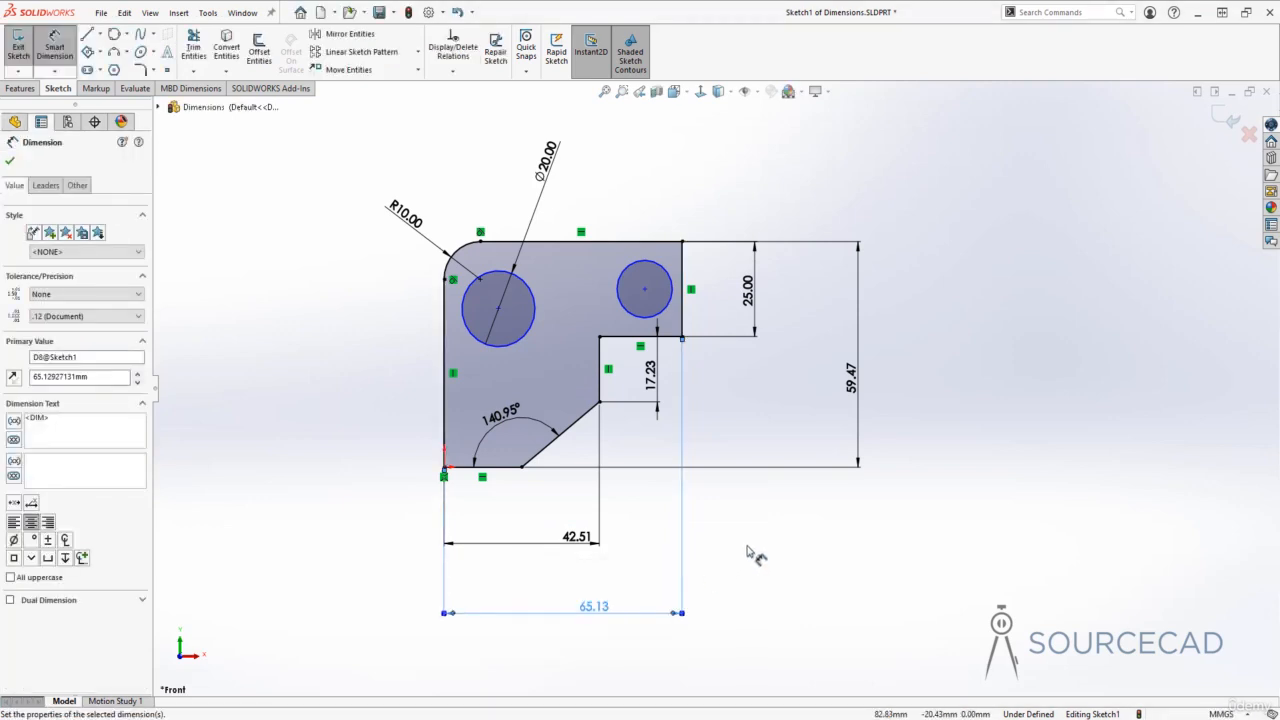
{"action": "left_click", "coordinate": [755, 555]}
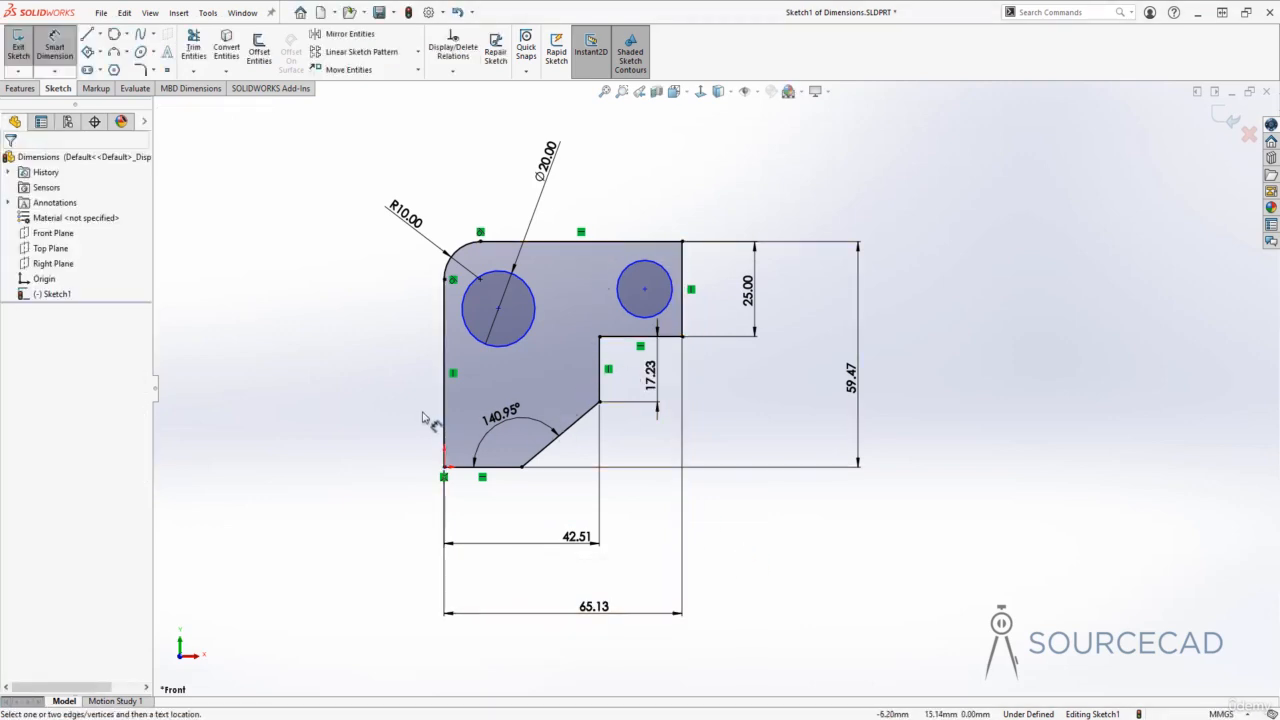
Dimension the vertical distance from the larger circle's center to the profile's bottom line, placed outside the left edge at its existing value.
{"action": "left_click", "coordinate": [498, 310]}
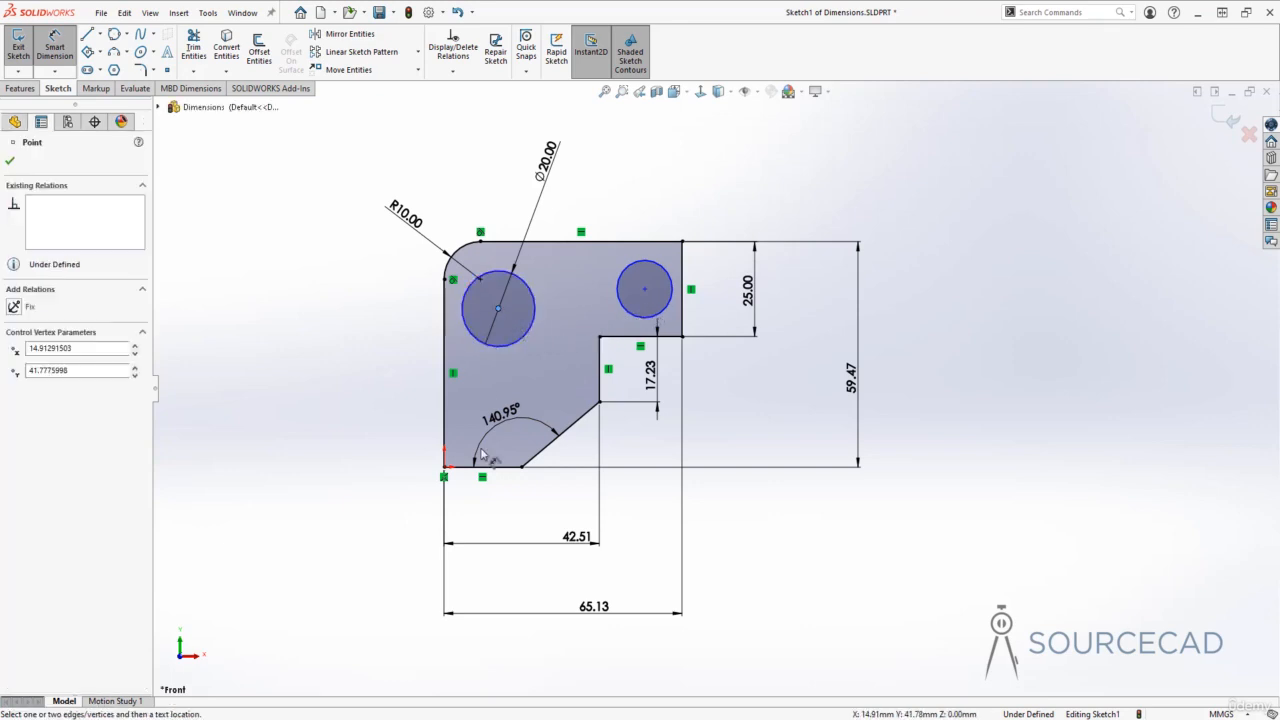
{"action": "left_click", "coordinate": [444, 466]}
{"action": "left_click", "coordinate": [395, 378]}
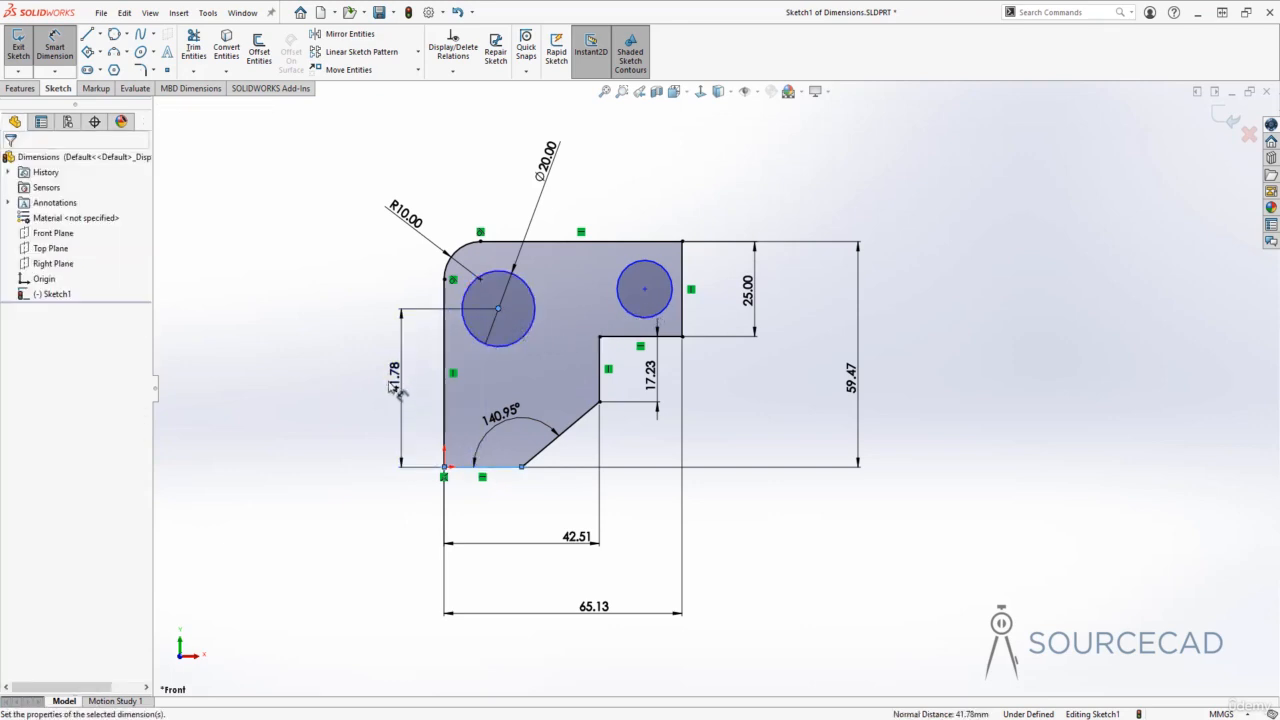
{"action": "left_click", "coordinate": [345, 358]}
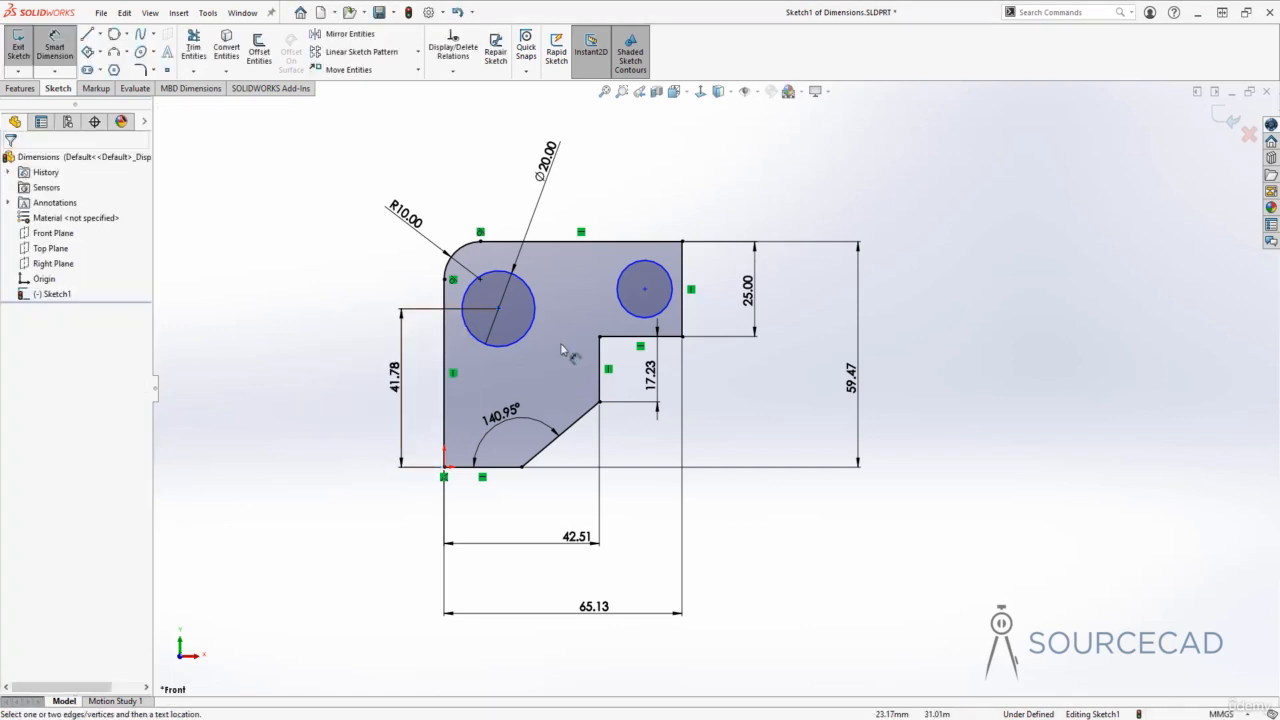
Dimension the vertical distance from the smaller circle's center to the profile's top line, accepting its existing value.
{"action": "left_click", "coordinate": [644, 290]}
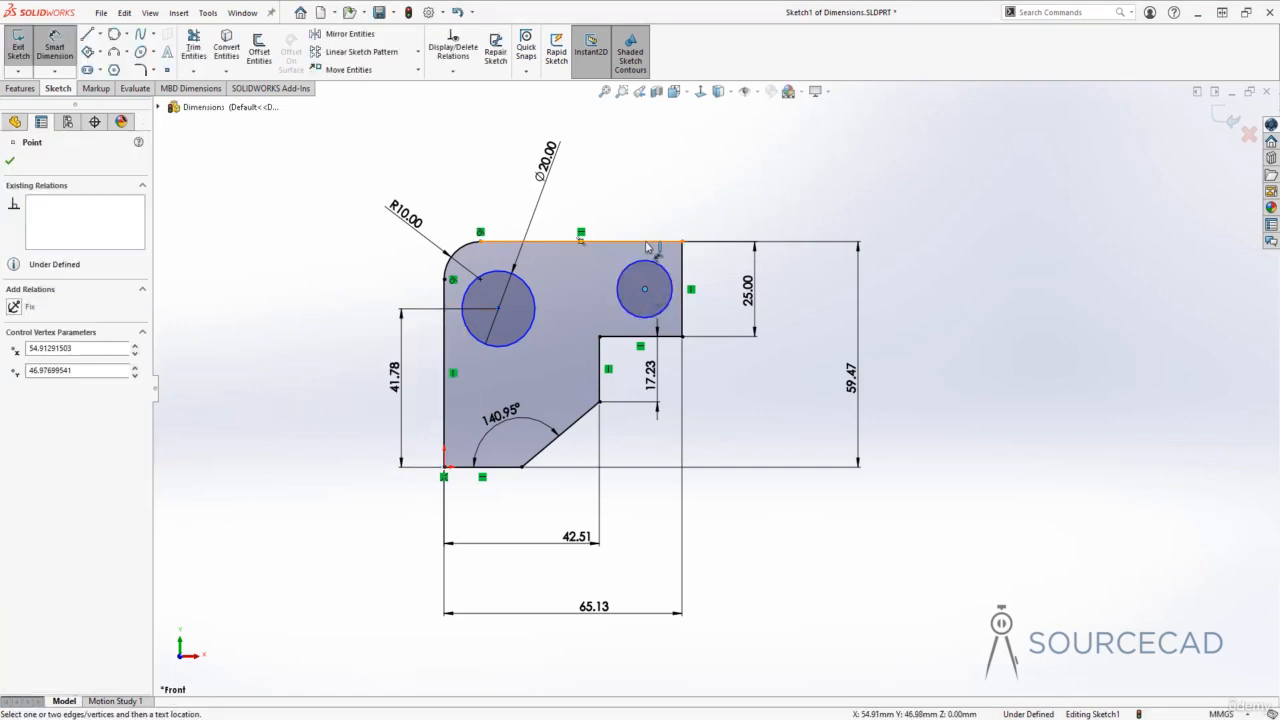
{"action": "left_click", "coordinate": [646, 242]}
{"action": "left_click", "coordinate": [730, 176]}
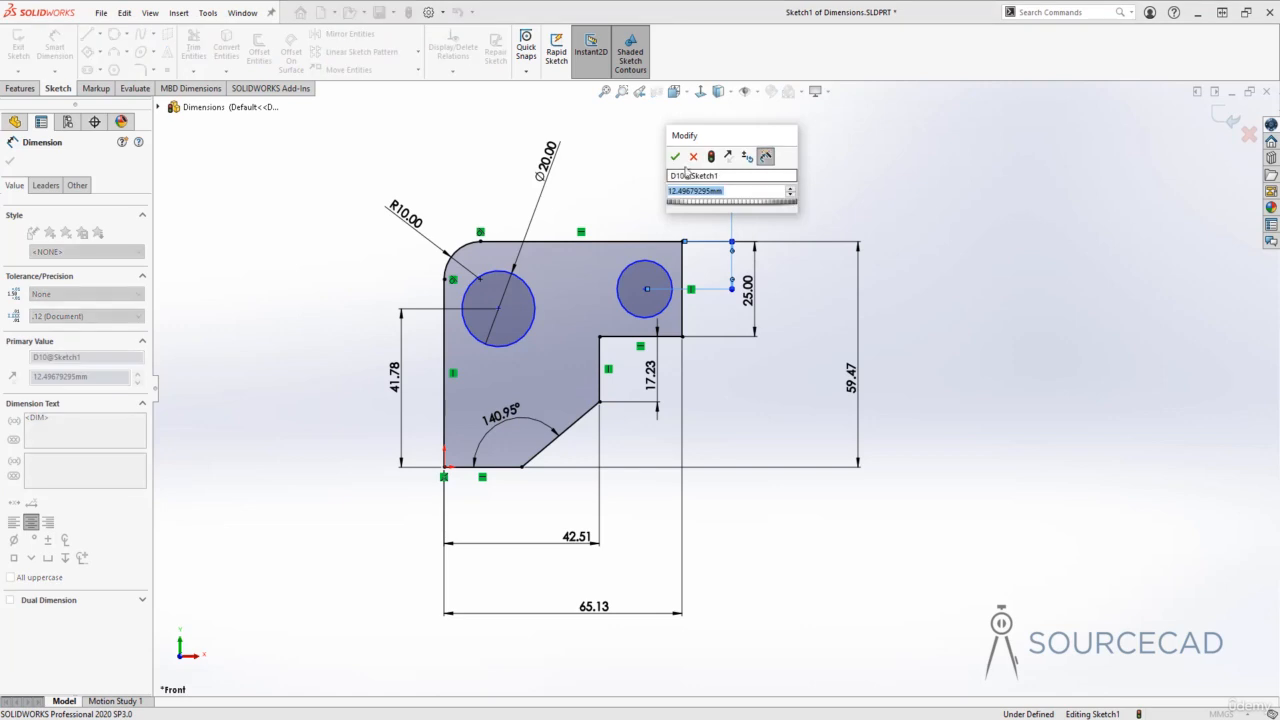
{"action": "left_click", "coordinate": [675, 156]}
{"action": "left_click", "coordinate": [785, 390]}
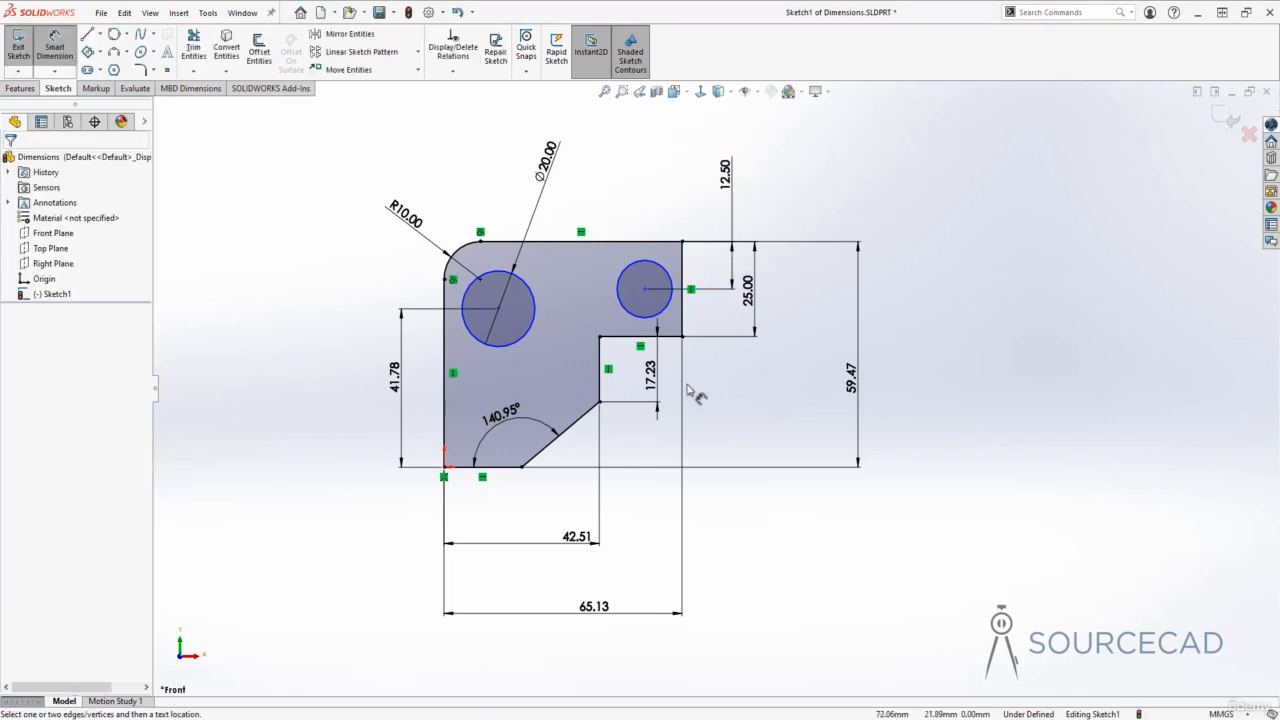
Dimension the smaller circle's diameter, placed horizontally above the profile at its existing value.
{"action": "left_click", "coordinate": [648, 268]}
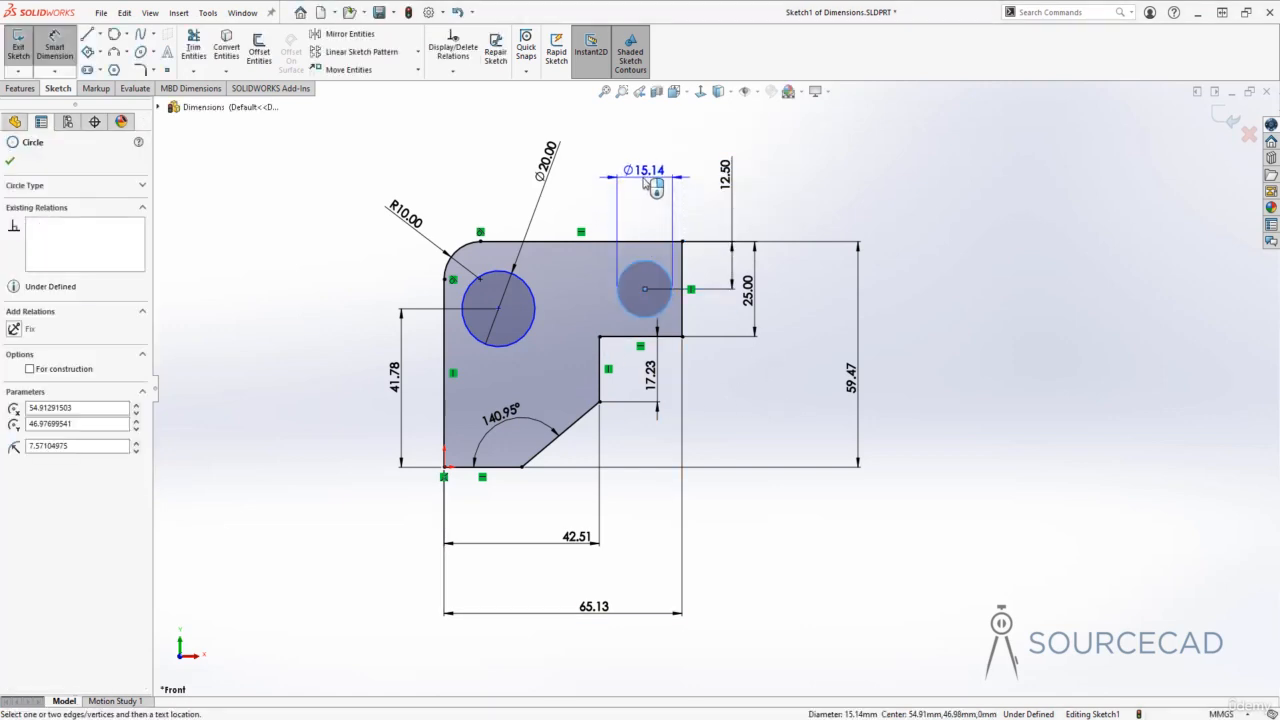
{"action": "left_click", "coordinate": [600, 183]}
{"action": "left_click", "coordinate": [587, 160]}
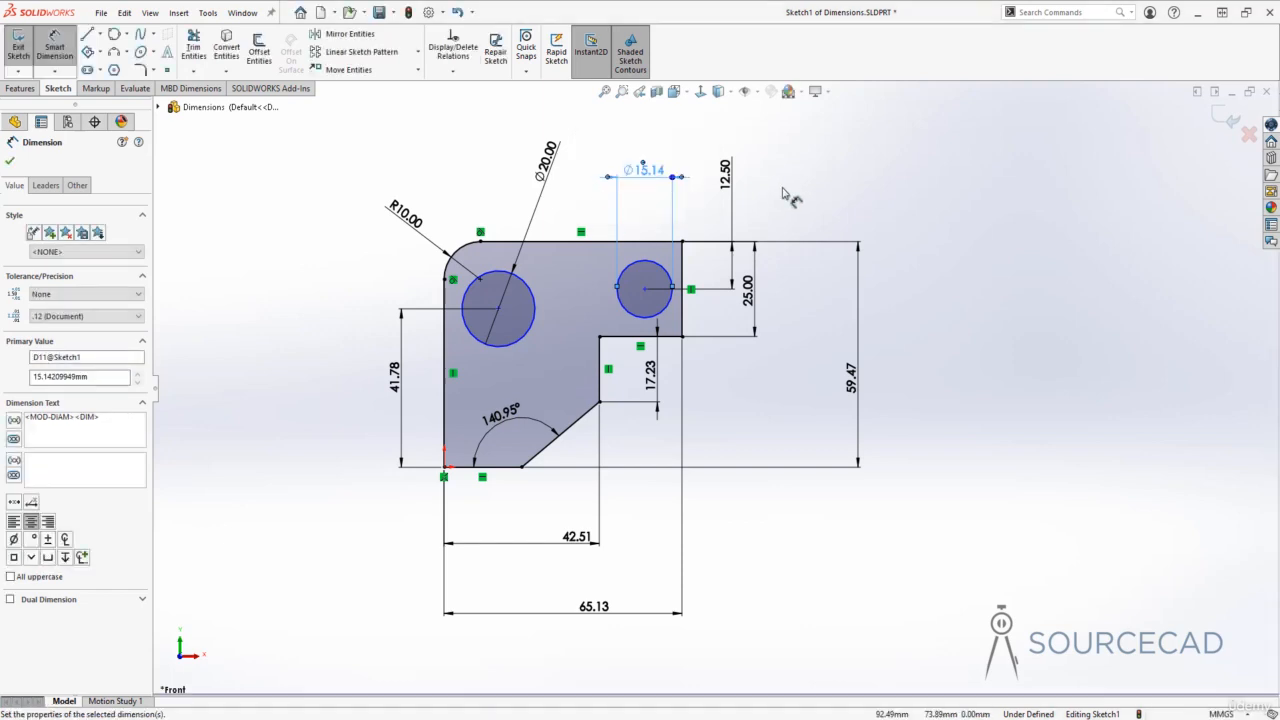
{"action": "left_click", "coordinate": [788, 214]}
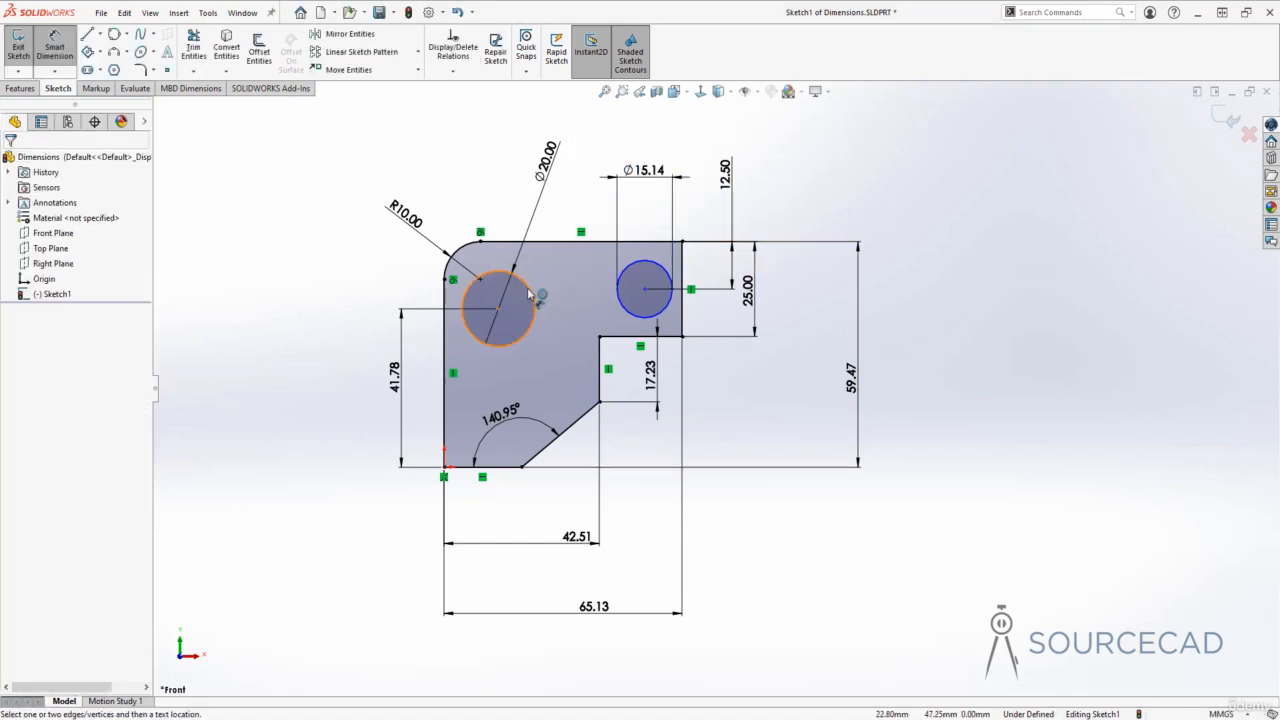
Dimension the horizontal distance between the two circle centers, placed between the two lower horizontal dimensions, accepting its existing value.
{"action": "left_click", "coordinate": [499, 309]}
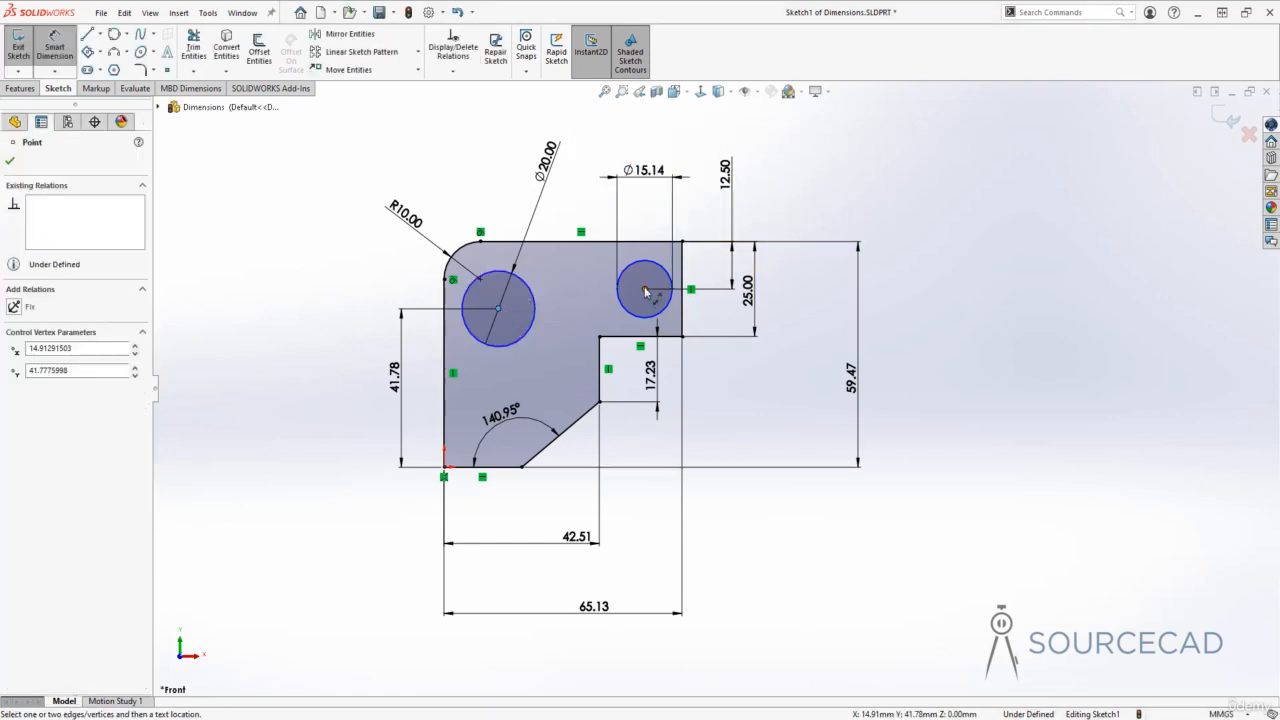
{"action": "left_click", "coordinate": [645, 291]}
{"action": "left_click", "coordinate": [594, 584]}
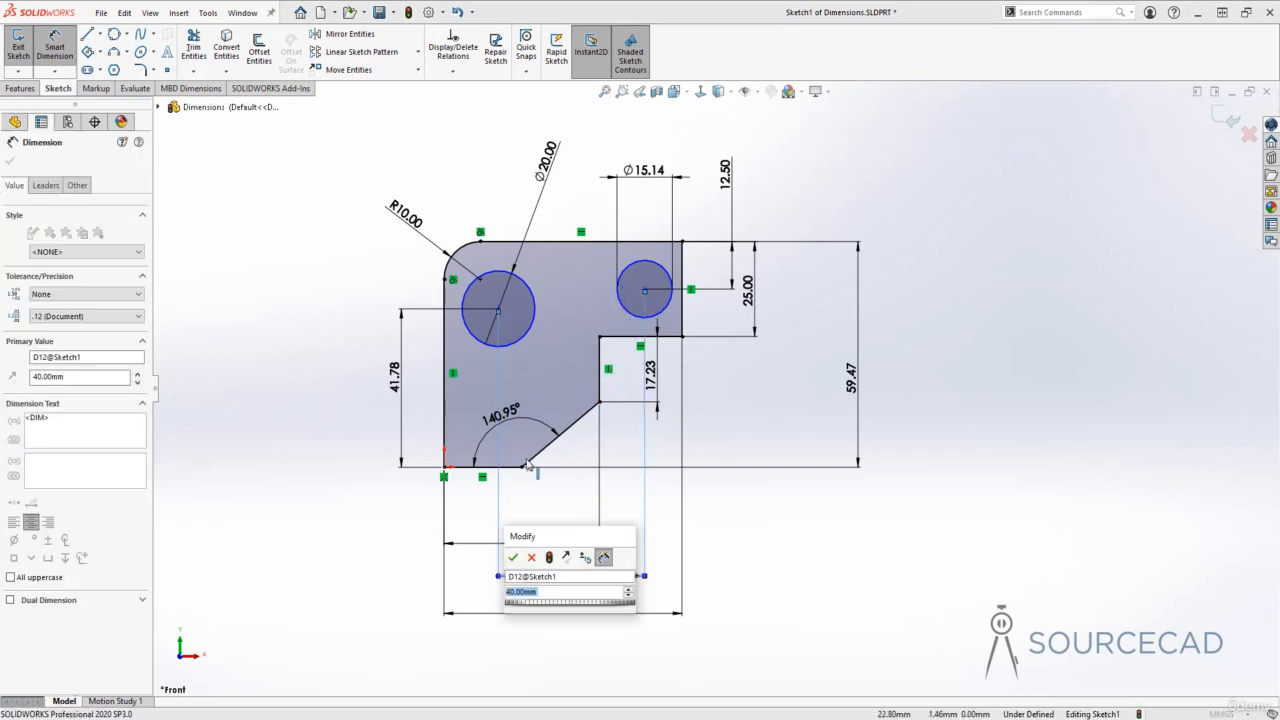
{"action": "left_click", "coordinate": [513, 557]}
{"action": "left_click", "coordinate": [757, 556]}
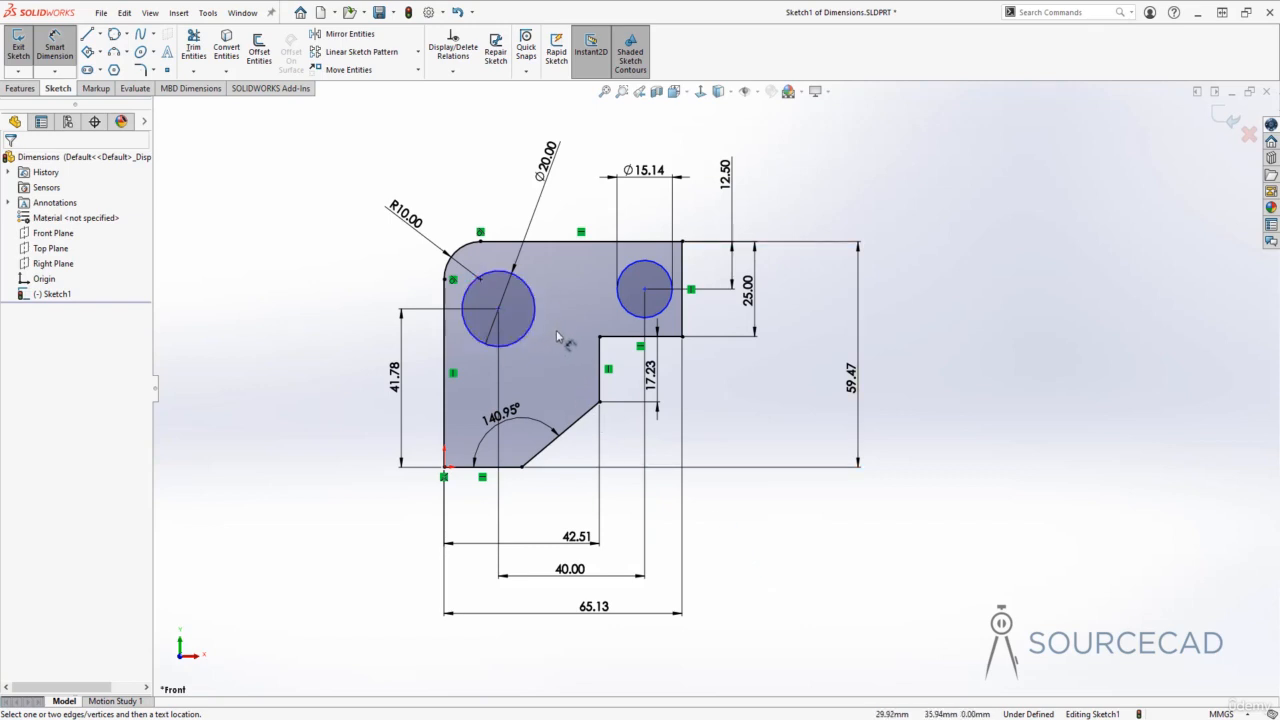
Try to dimension the vertical distance between the two circle centers, placed outside the profile's left edge.
{"action": "left_click", "coordinate": [499, 310]}
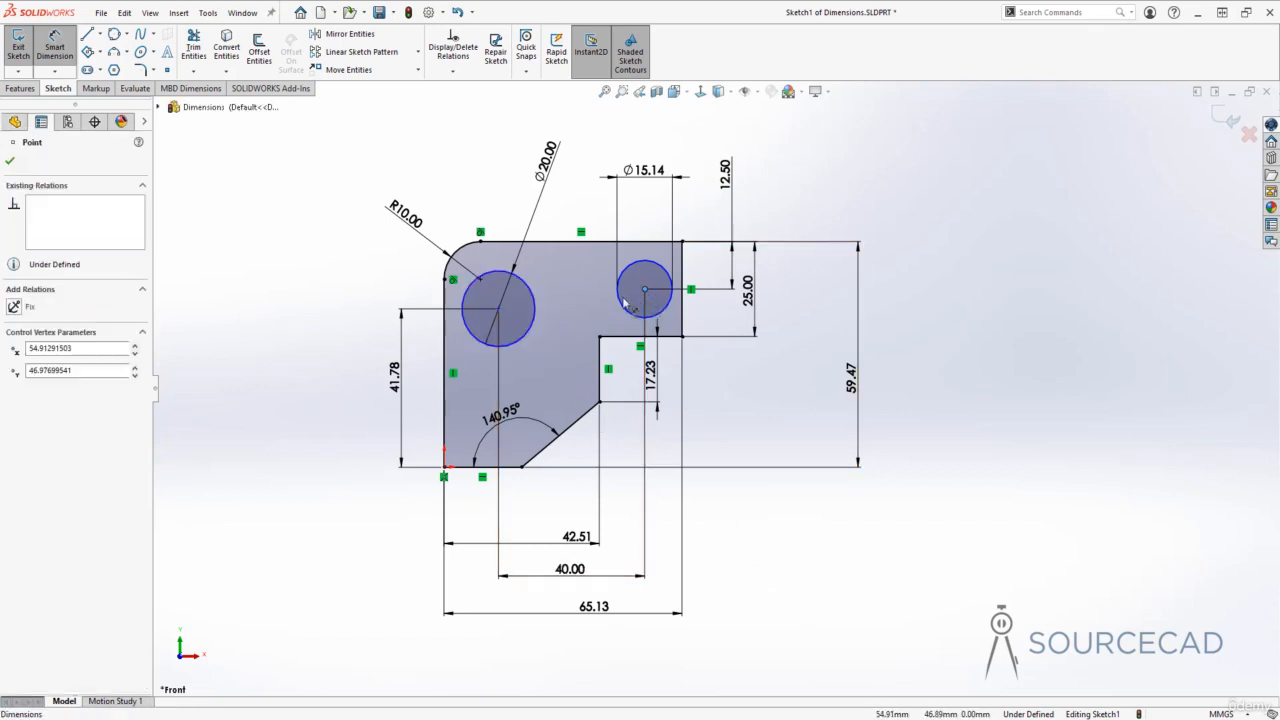
{"action": "left_click", "coordinate": [645, 289]}
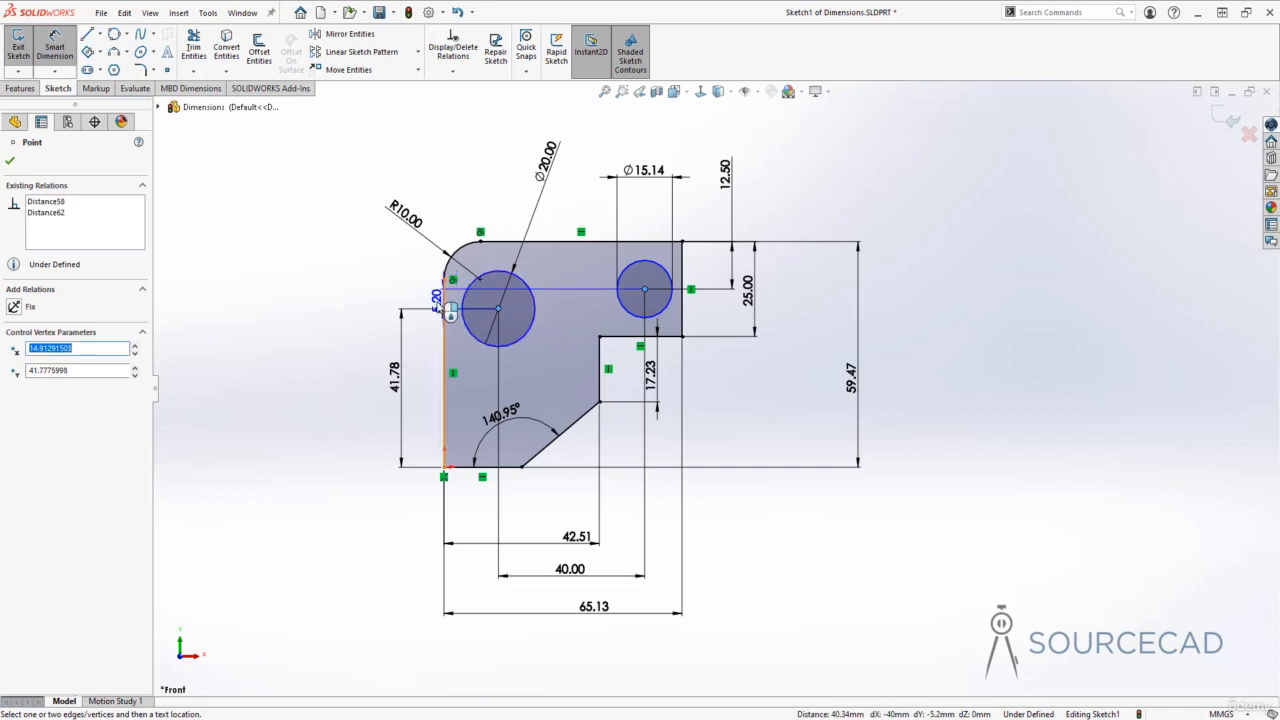
{"action": "left_click", "coordinate": [367, 297]}
{"action": "left_click", "coordinate": [716, 383]}
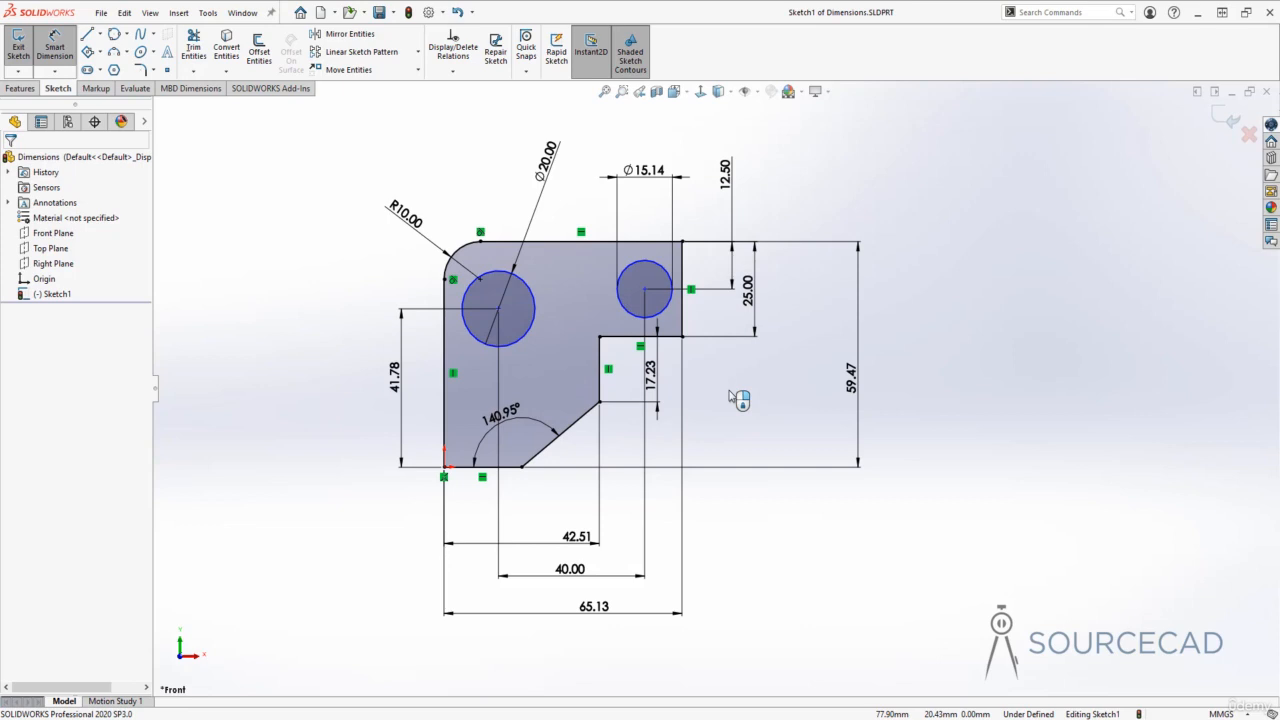
{"action": "key", "text": "Escape"}
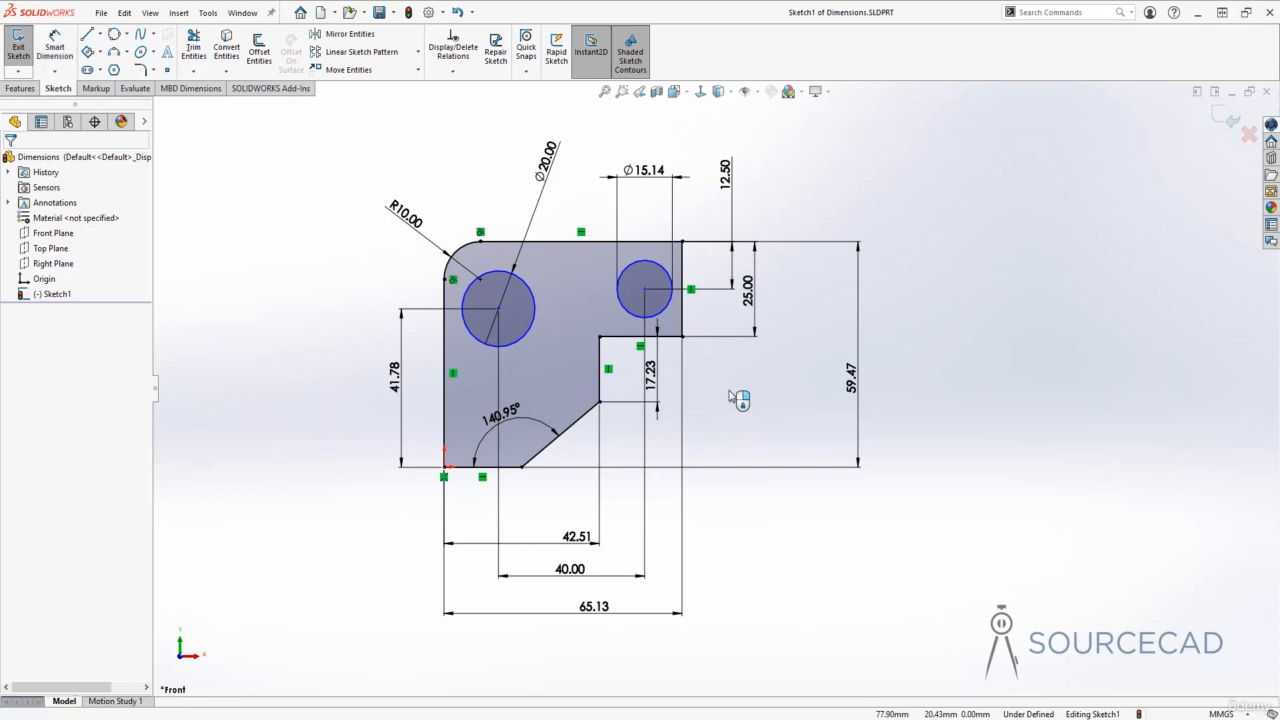
Shift the larger circle's center horizontally to about 15 mm from the profile's left vertical line.
{"action": "left_click", "coordinate": [536, 307]}
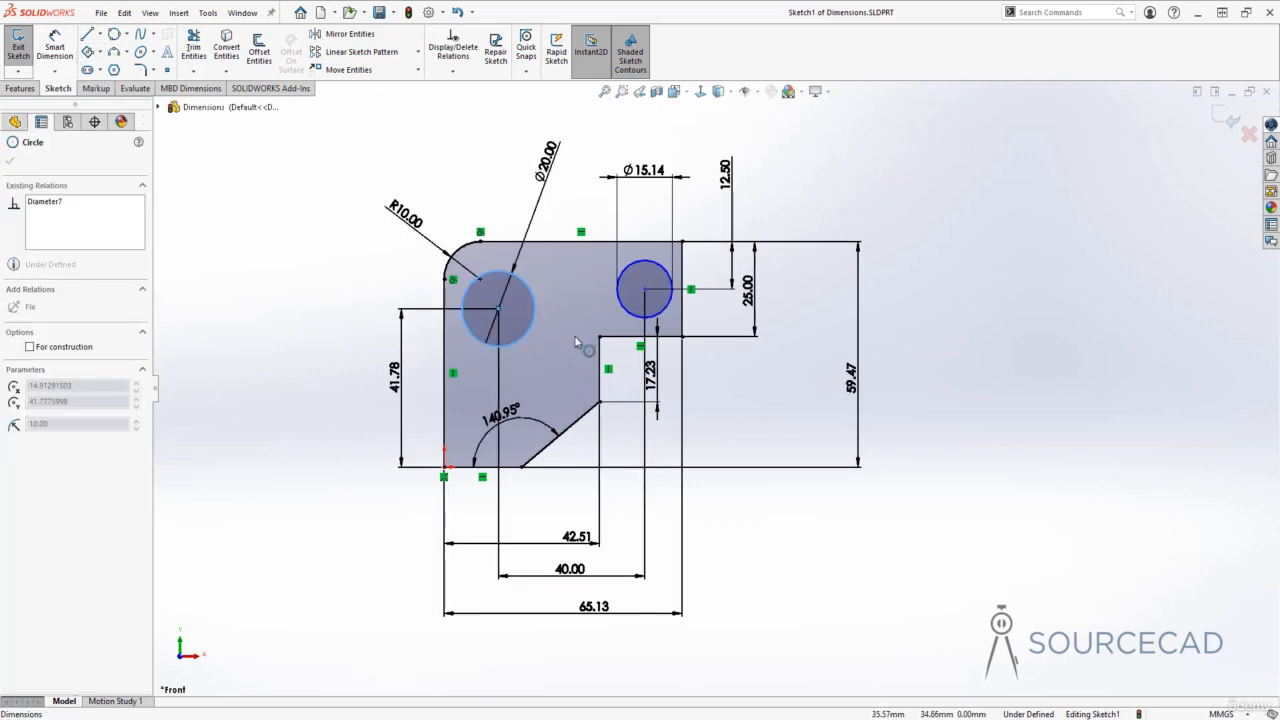
{"action": "left_click", "coordinate": [618, 300]}
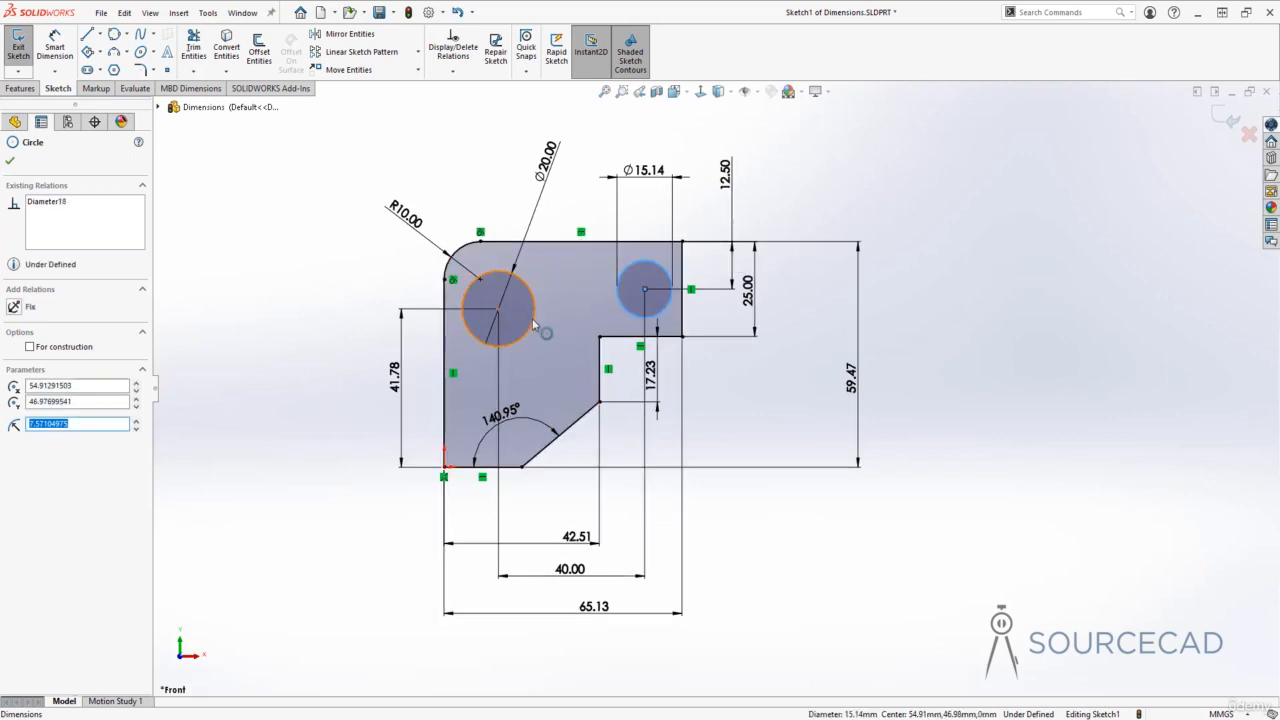
{"action": "left_click", "coordinate": [750, 424]}
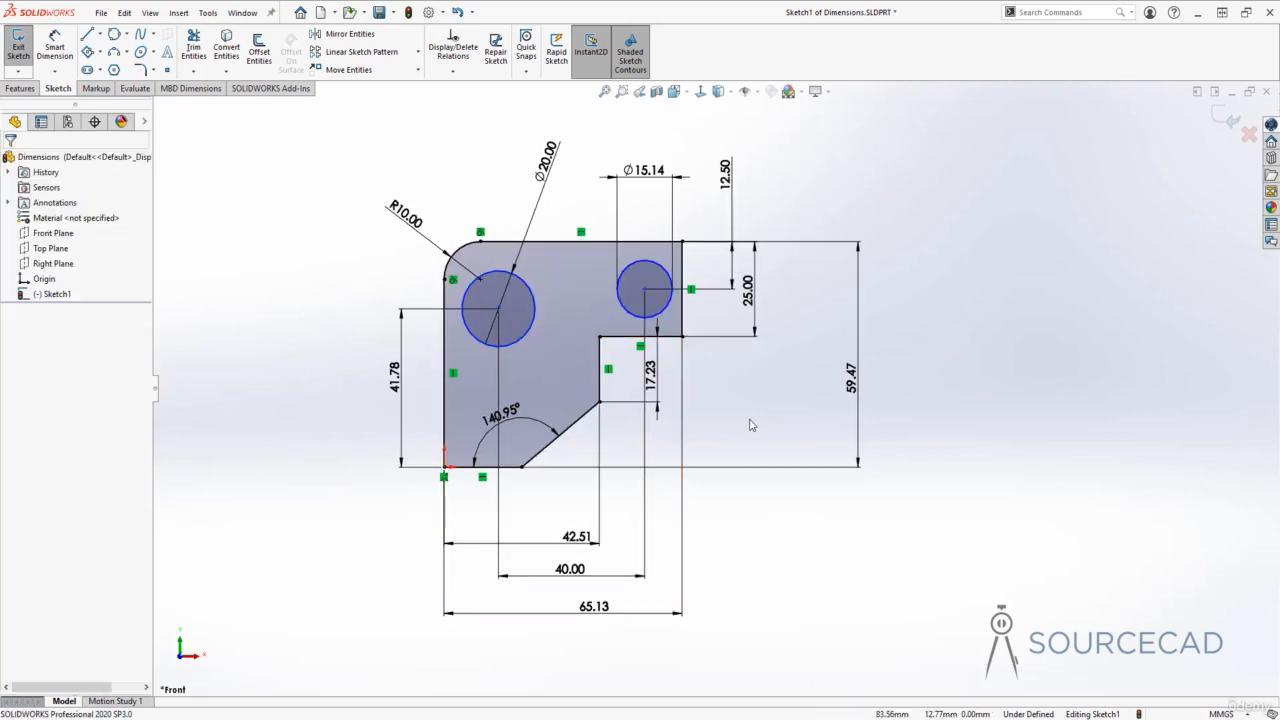
{"action": "mouse_move", "coordinate": [498, 308]}
{"action": "left_mouse_down"}
{"action": "mouse_move", "coordinate": [555, 322]}
{"action": "mouse_move", "coordinate": [622, 310]}
{"action": "mouse_move", "coordinate": [535, 310]}
{"action": "mouse_move", "coordinate": [611, 305]}
{"action": "mouse_move", "coordinate": [588, 294]}
{"action": "mouse_move", "coordinate": [579, 309]}
{"action": "mouse_move", "coordinate": [487, 306]}
{"action": "mouse_move", "coordinate": [499, 308]}
{"action": "left_mouse_up"}
{"action": "left_click", "coordinate": [785, 403]}
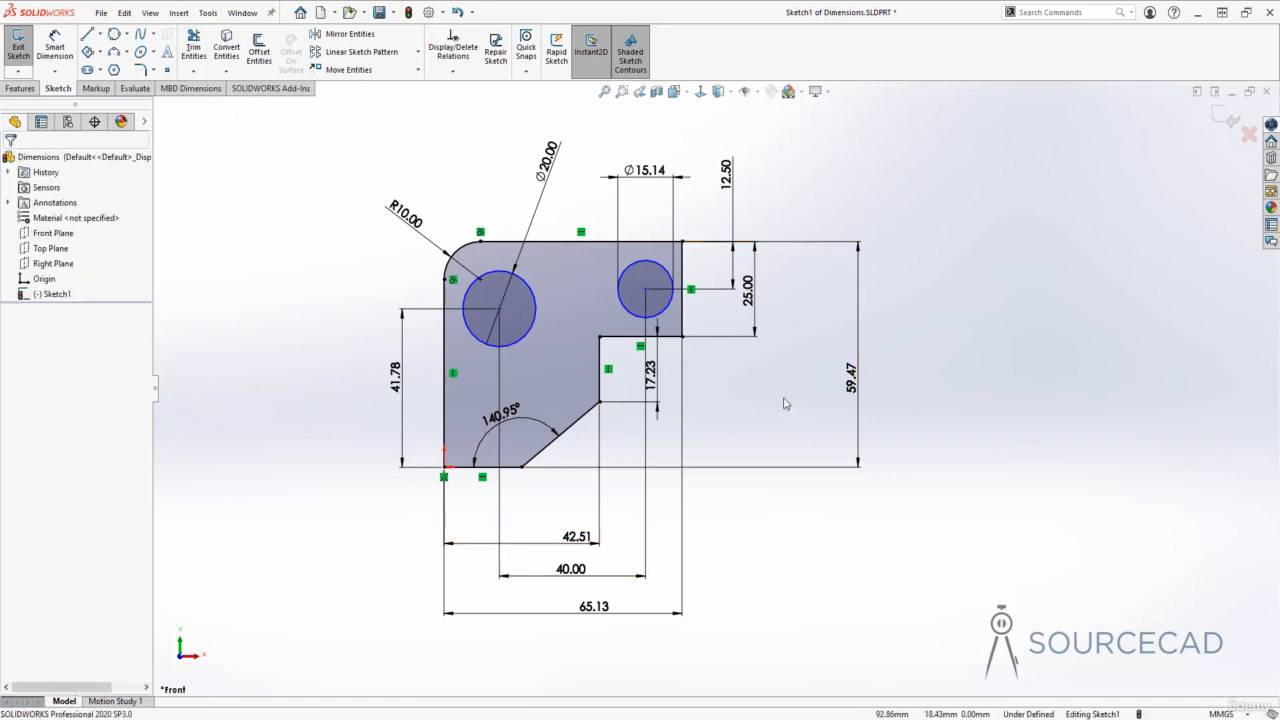
Dimension the horizontal distance from the larger circle's center to the profile's left vertical line, placed above the profile, accepting its existing value.
{"action": "left_click", "coordinate": [54, 46]}
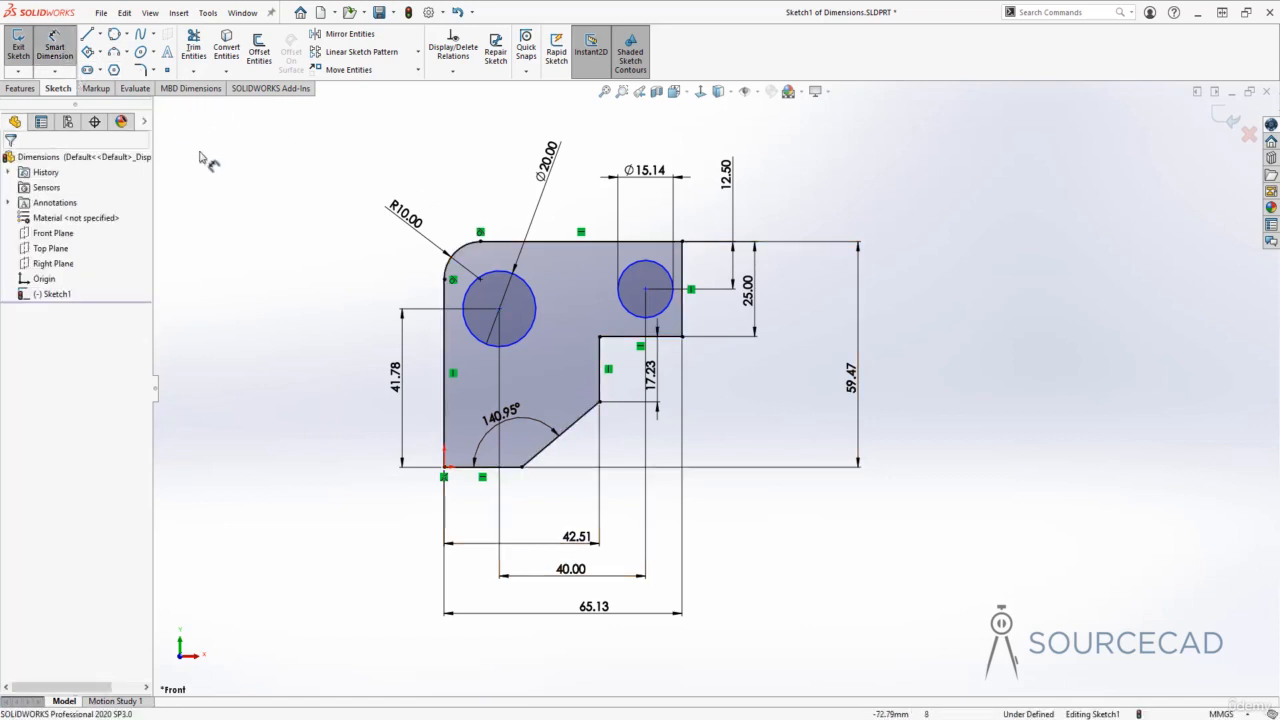
{"action": "left_click", "coordinate": [500, 310]}
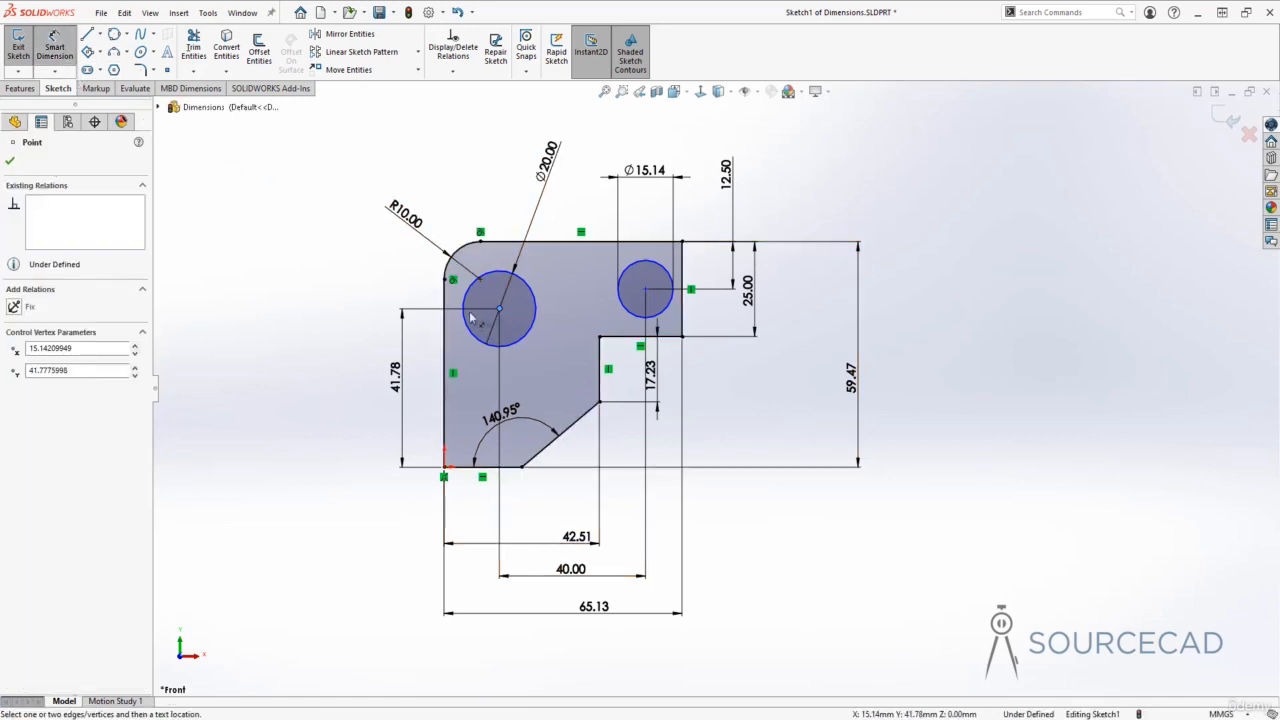
{"action": "left_click", "coordinate": [445, 290]}
{"action": "left_click", "coordinate": [476, 188]}
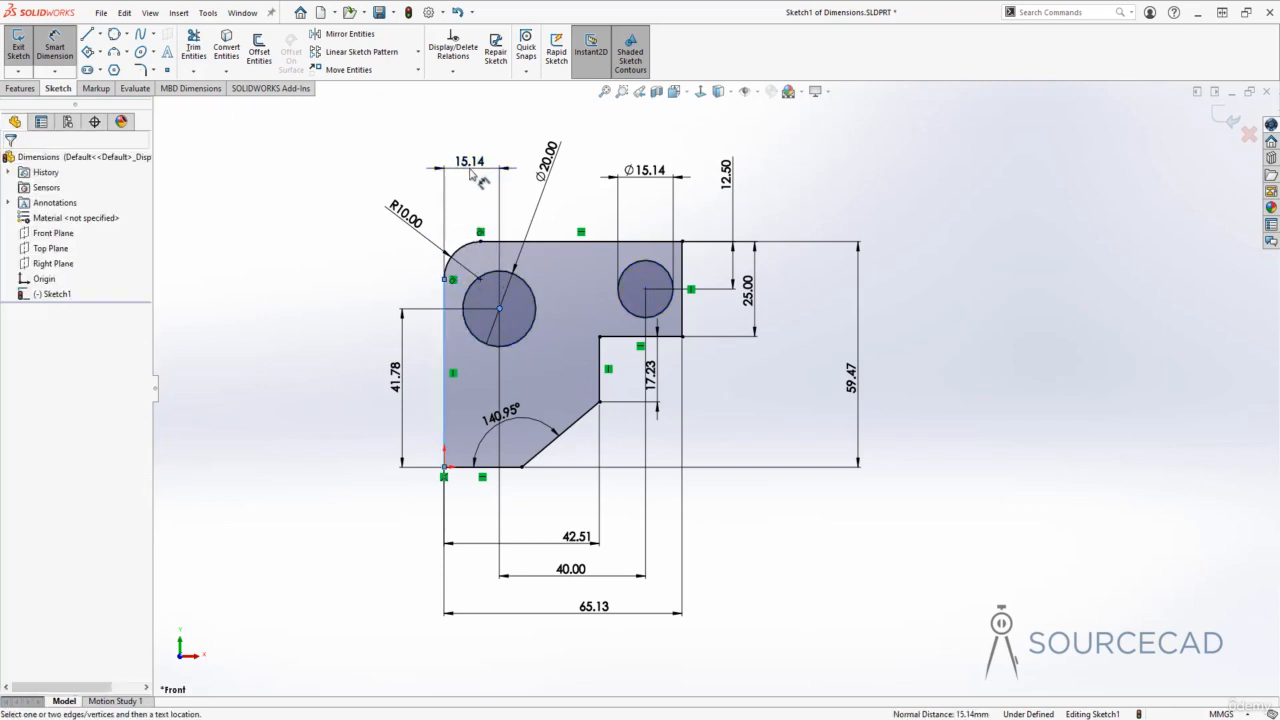
{"action": "left_click", "coordinate": [411, 150]}
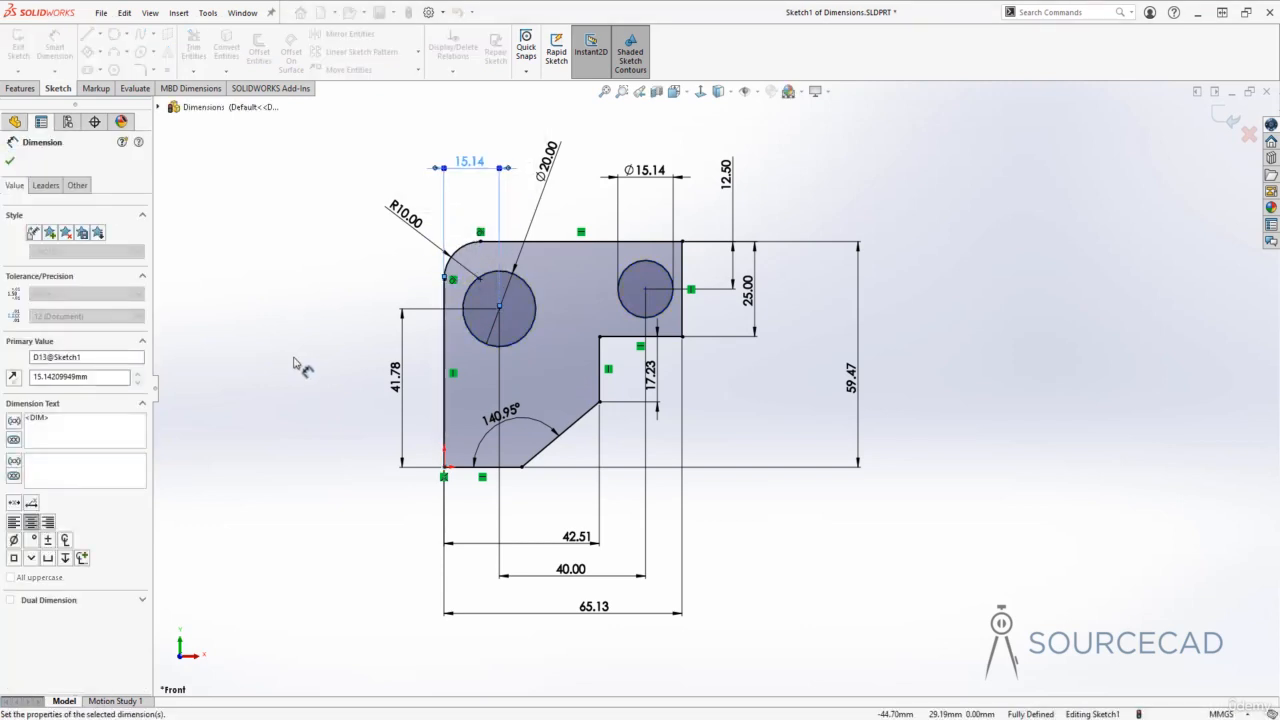
{"action": "left_click", "coordinate": [334, 343]}
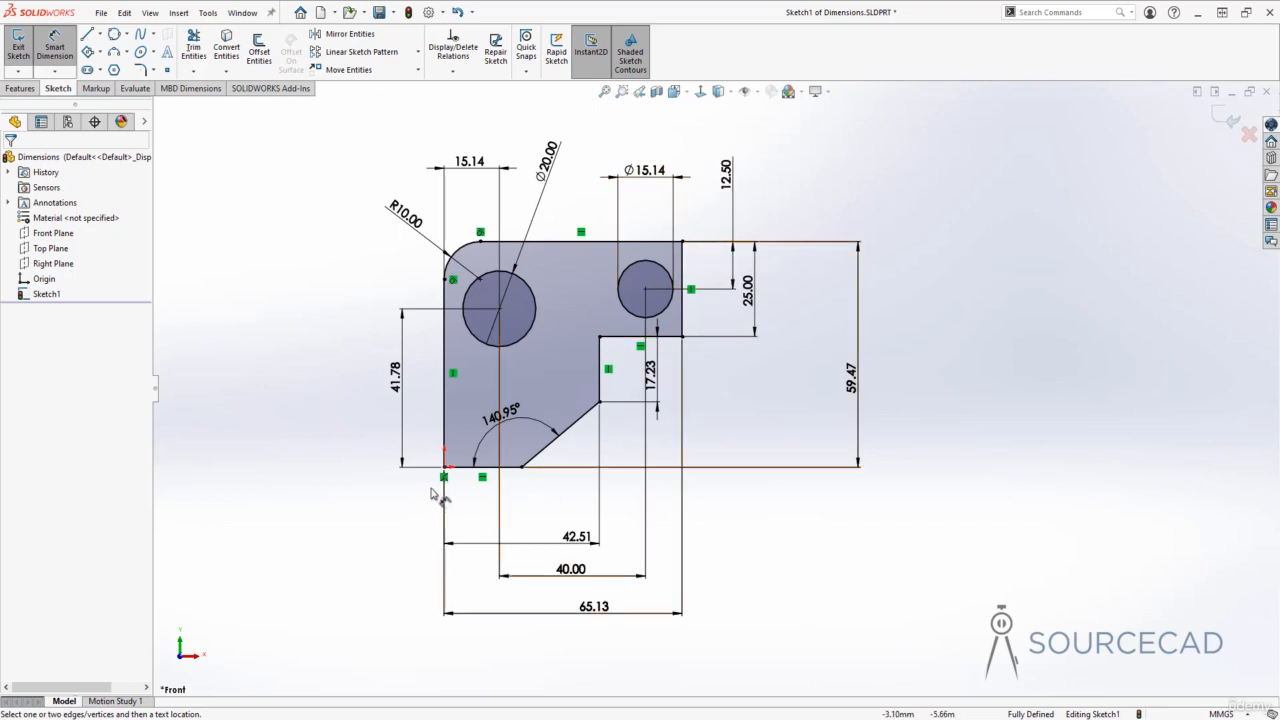
{"action": "key", "text": "Escape"}
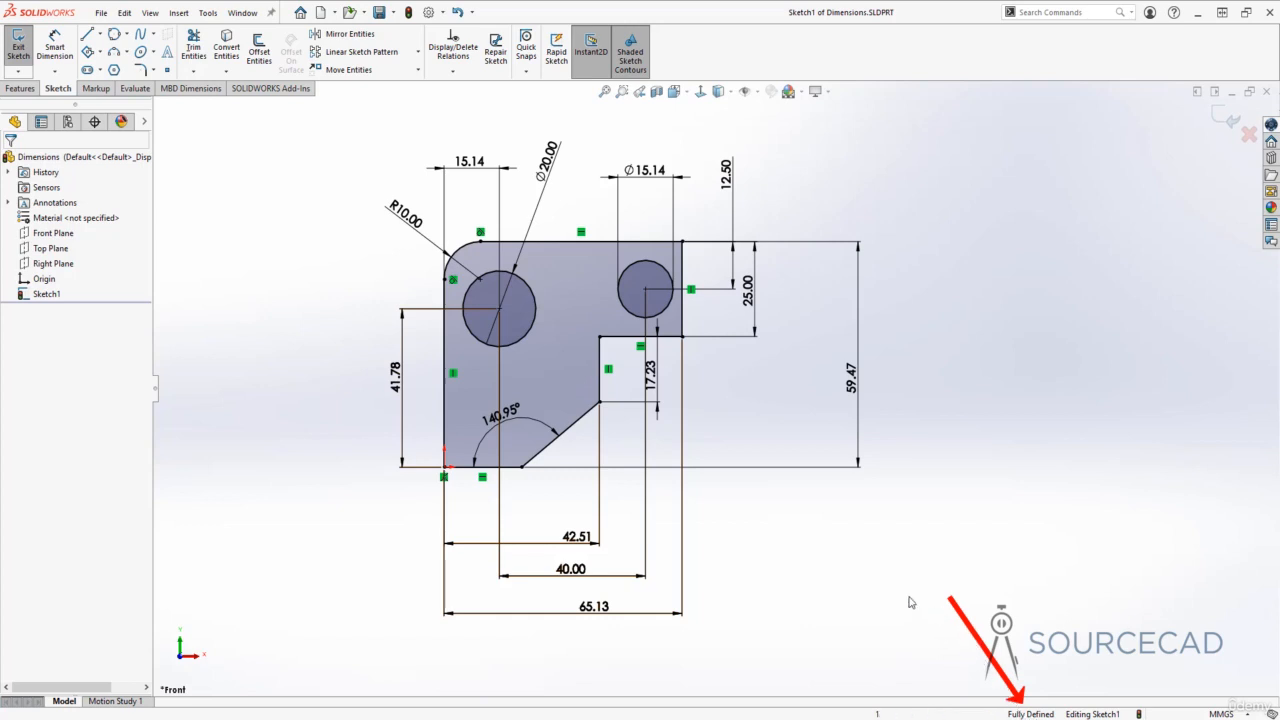
Delete all dimensions from the sketch, including the angle, radius and diameter dimensions, while keeping the geometry and relations.
{"action": "left_click", "coordinate": [864, 426]}
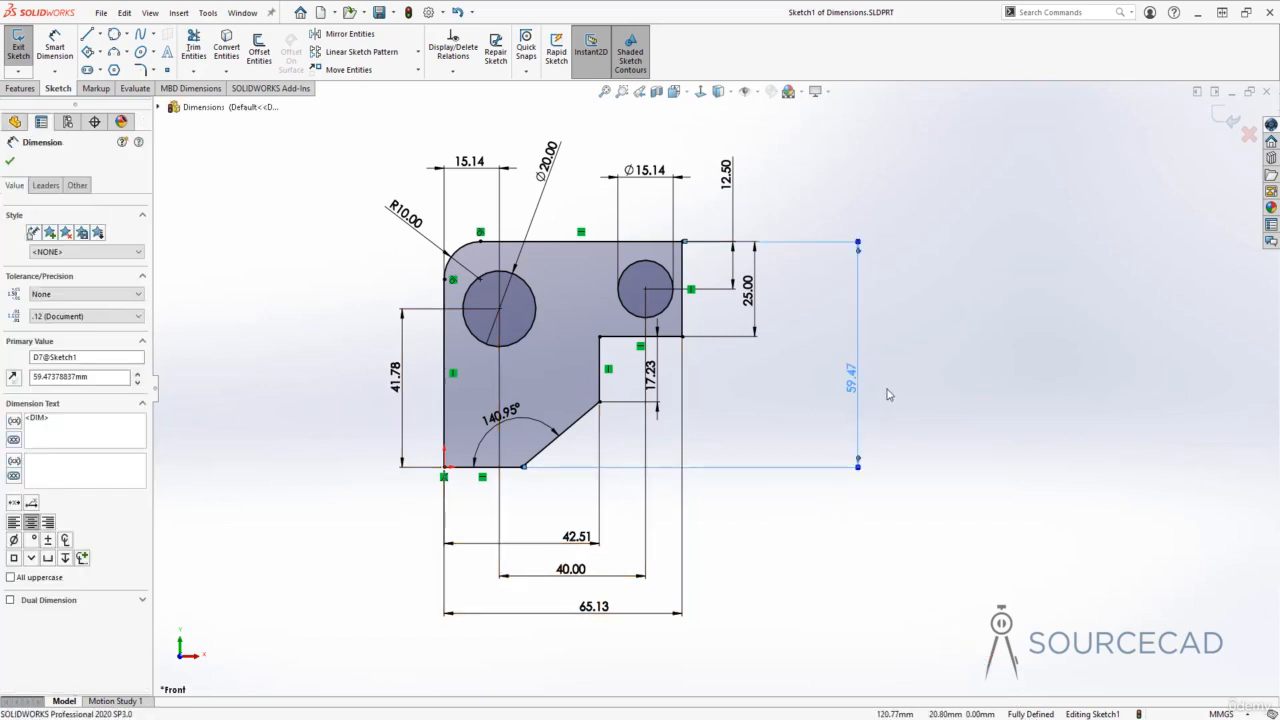
{"action": "key", "text": "Delete"}
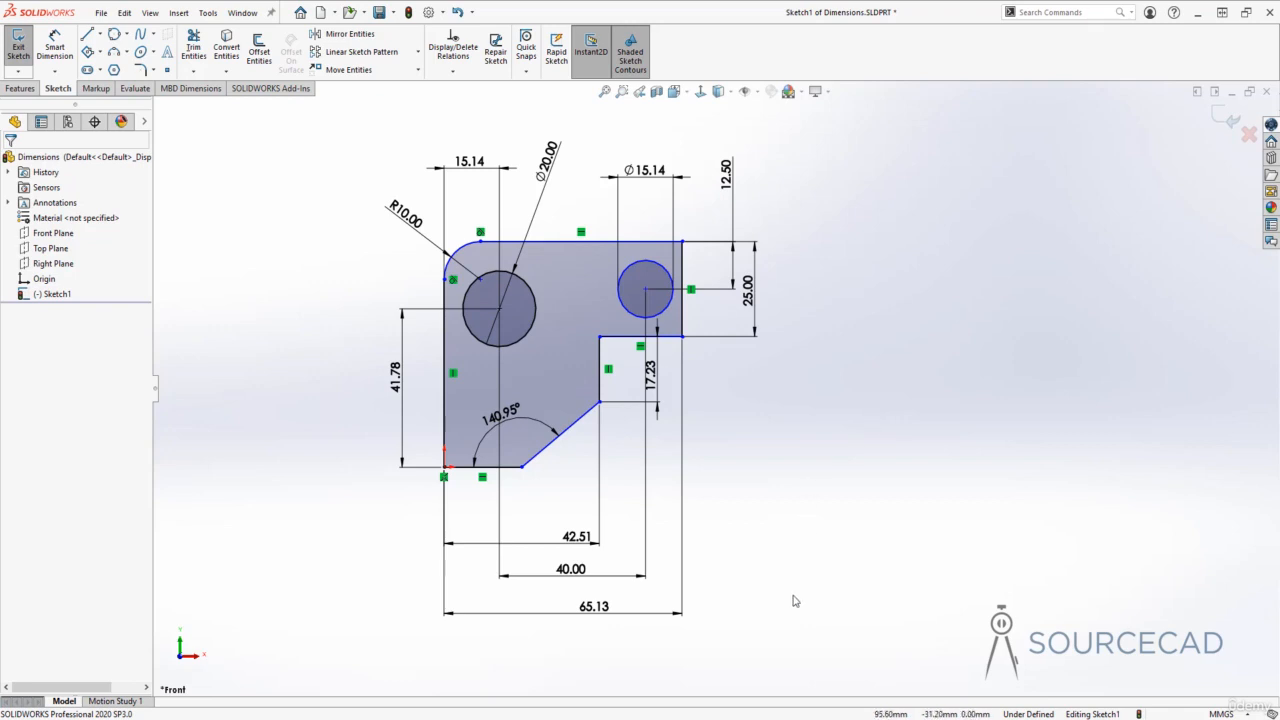
{"action": "mouse_move", "coordinate": [798, 620]}
{"action": "left_mouse_down"}
{"action": "mouse_move", "coordinate": [697, 574]}
{"action": "mouse_move", "coordinate": [406, 500]}
{"action": "left_mouse_up"}
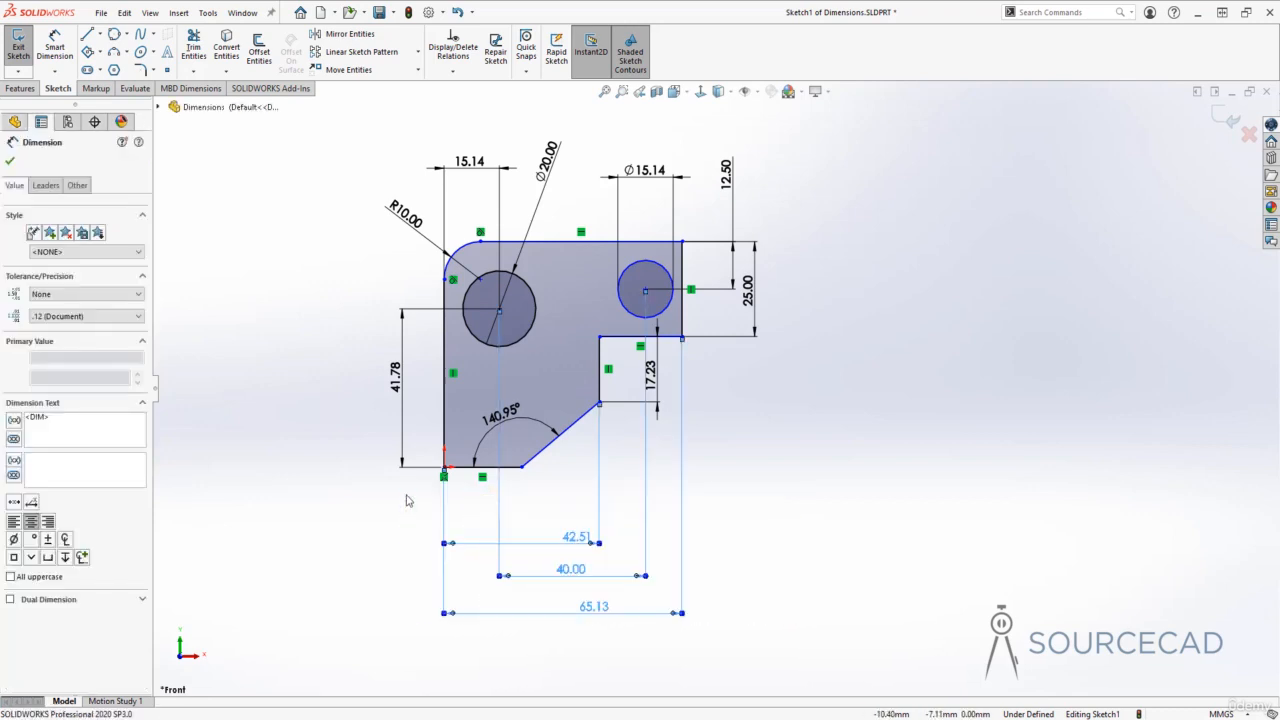
{"action": "key", "text": "Delete"}
{"action": "left_click_drag", "start_coordinate": [746, 494], "coordinate": [634, 351]}
{"action": "key", "text": "Delete"}
{"action": "right_click", "coordinate": [505, 416]}
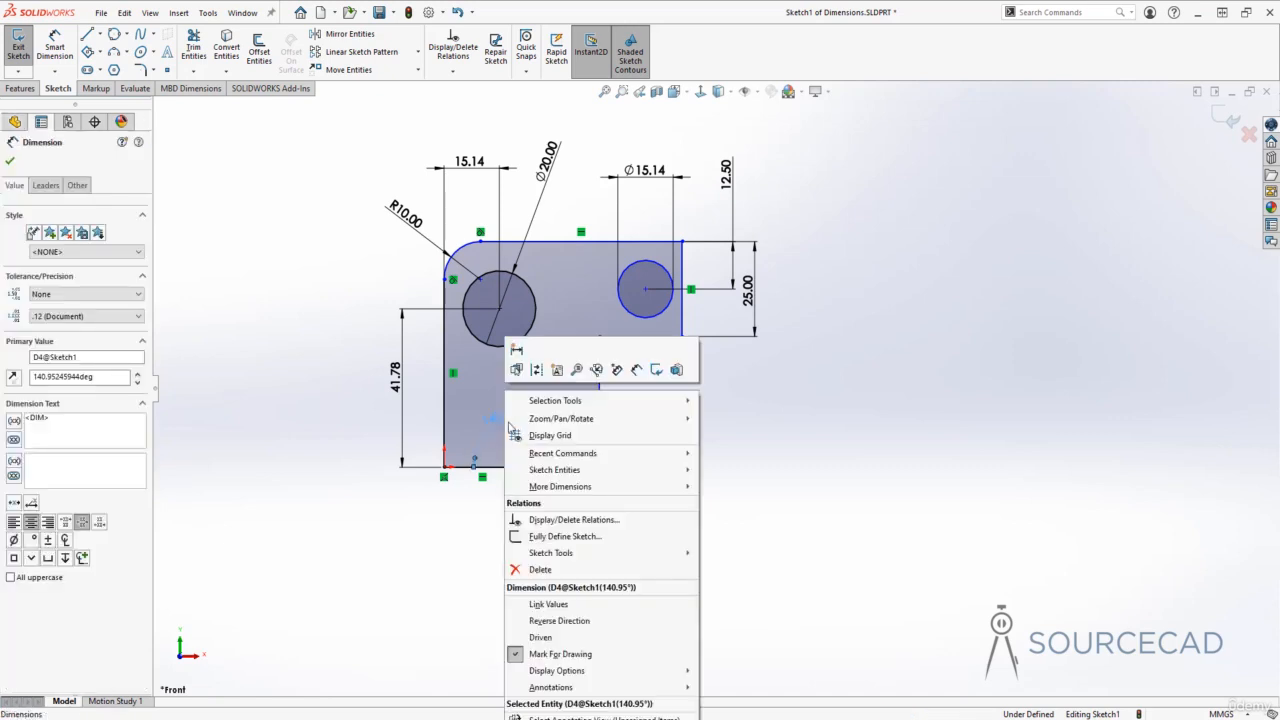
{"action": "left_click", "coordinate": [538, 569]}
{"action": "left_click_drag", "start_coordinate": [416, 391], "coordinate": [363, 149]}
{"action": "key", "text": "Delete"}
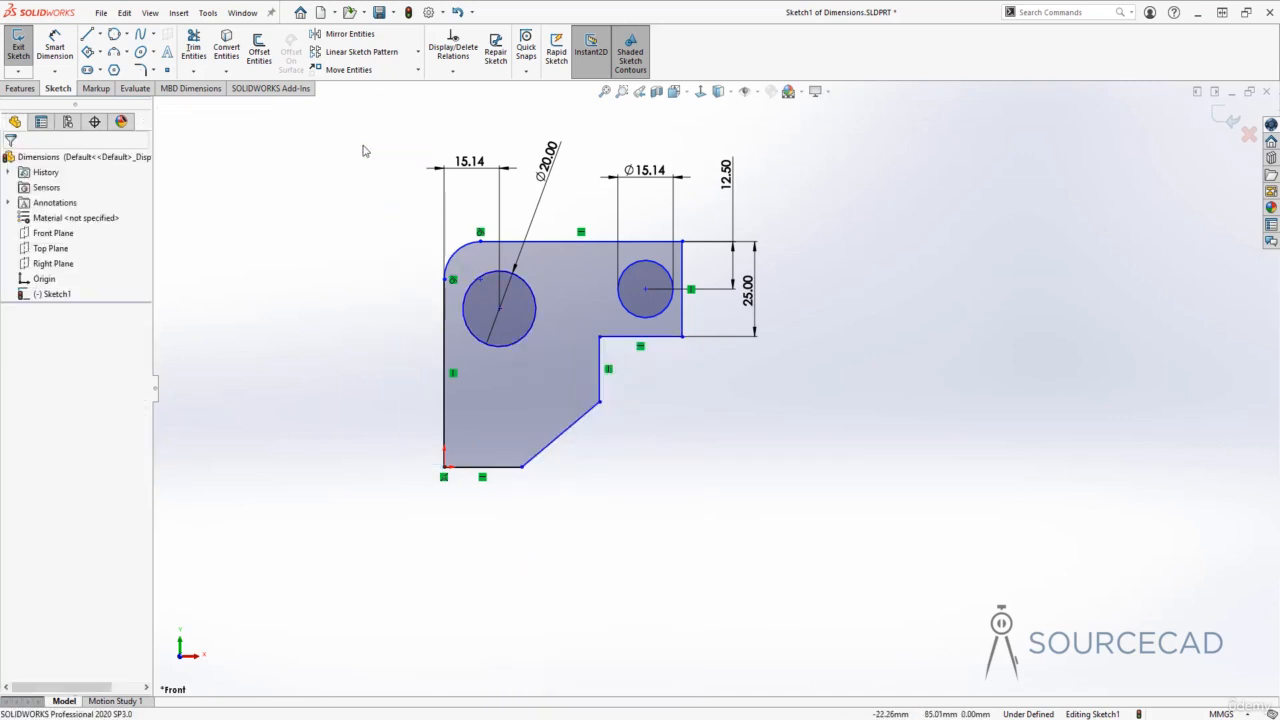
{"action": "left_click_drag", "start_coordinate": [766, 216], "coordinate": [337, 158]}
{"action": "key", "text": "Delete"}
{"action": "left_click_drag", "start_coordinate": [796, 374], "coordinate": [706, 189]}
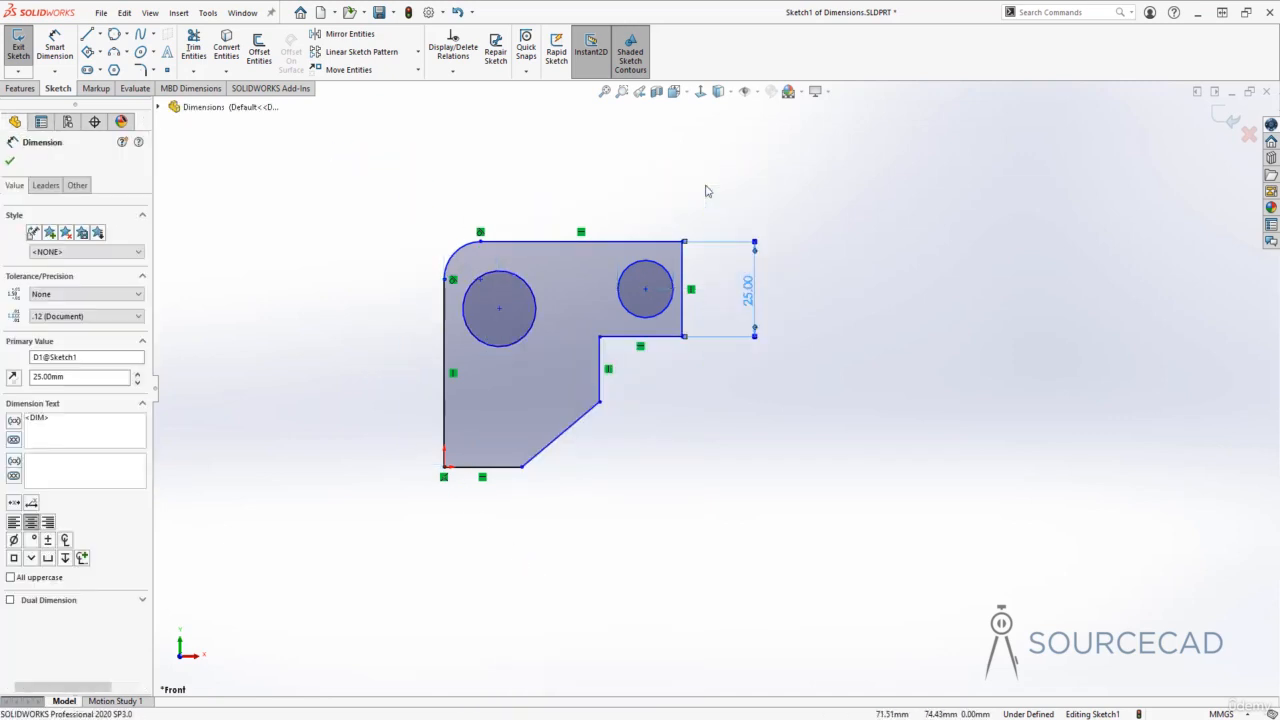
{"action": "key", "text": "Delete"}
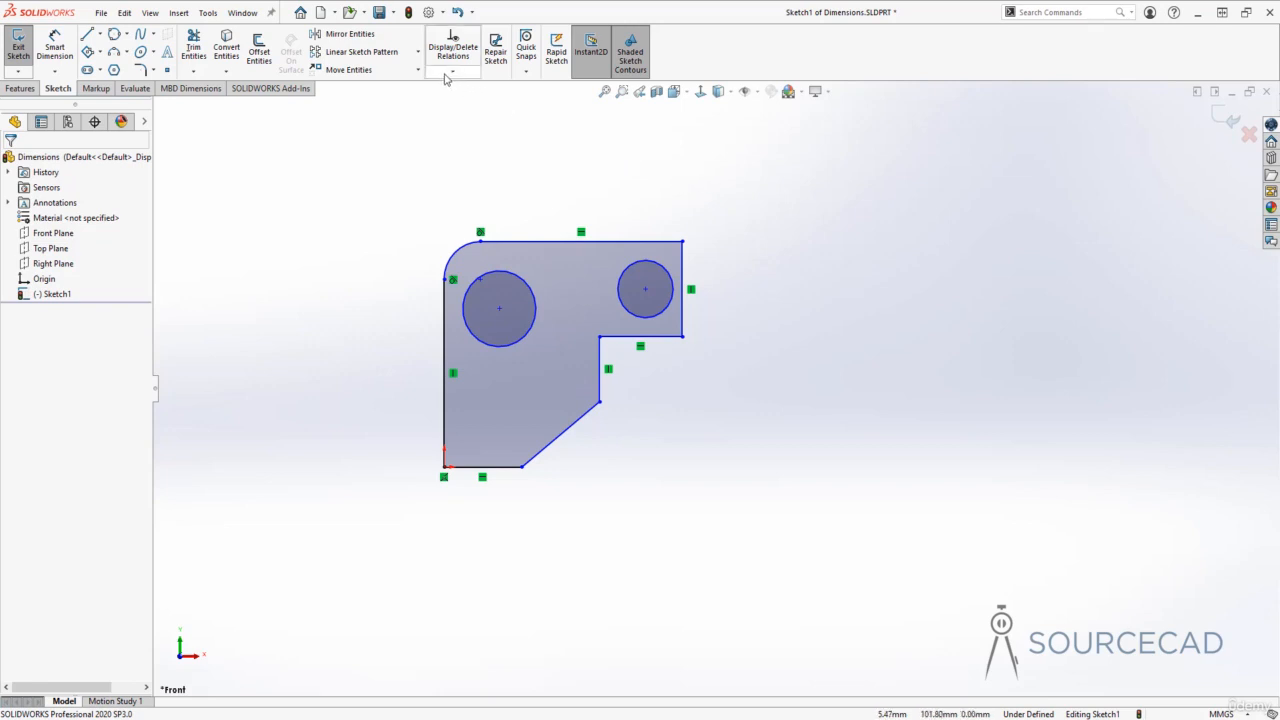
Use Fully Define Sketch on all entities with both relations and dimensions enabled, and undo the result.
{"action": "left_click", "coordinate": [453, 73]}
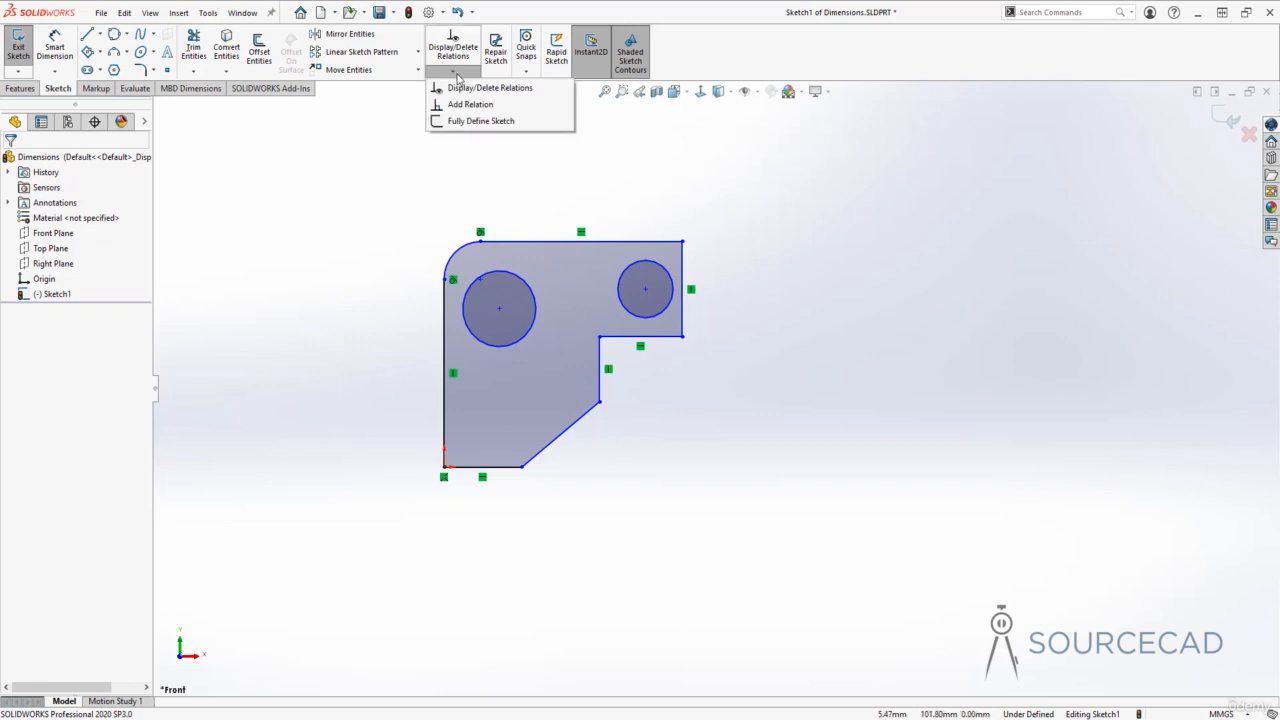
{"action": "left_click", "coordinate": [500, 122]}
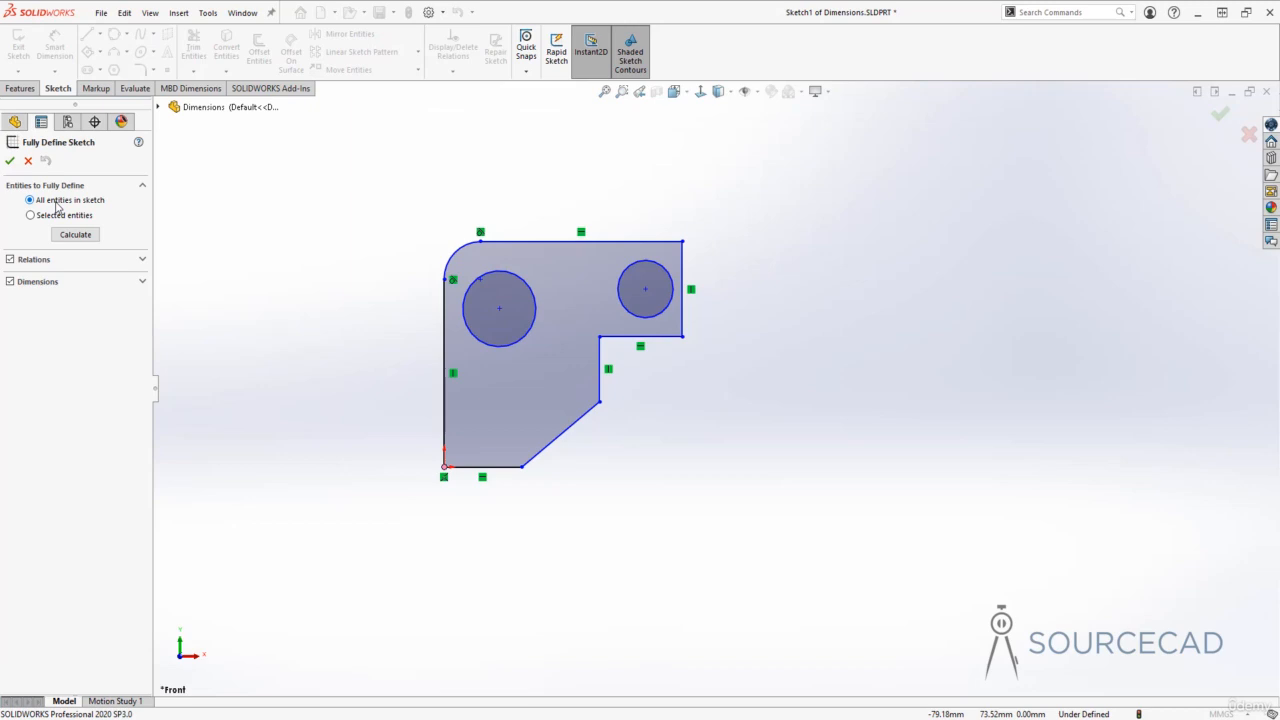
{"action": "left_click", "coordinate": [31, 215]}
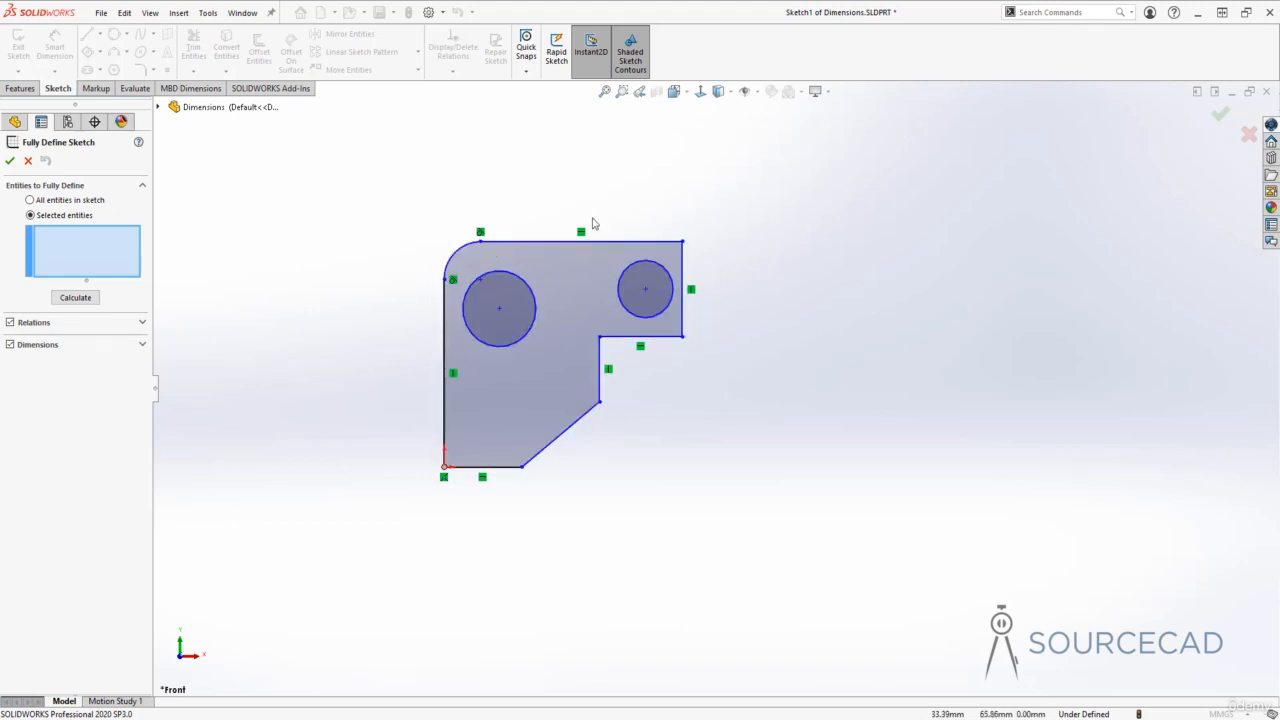
{"action": "left_click", "coordinate": [30, 201]}
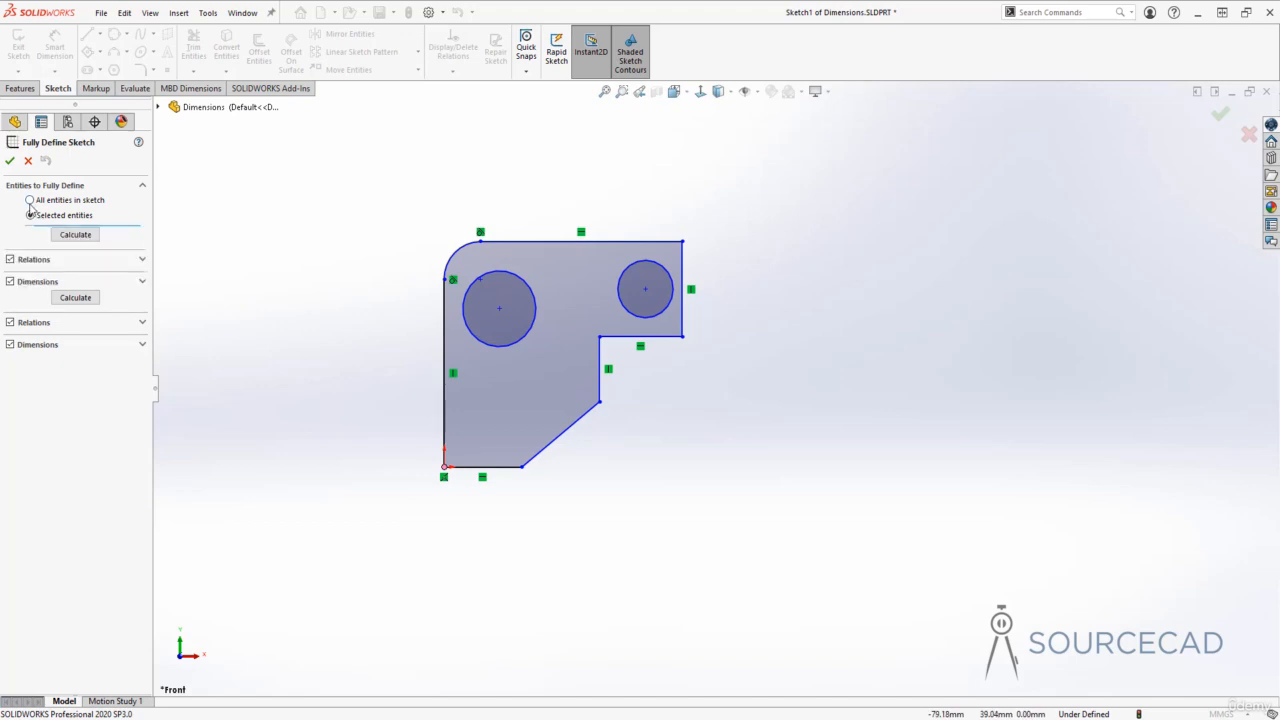
{"action": "left_click", "coordinate": [9, 162]}
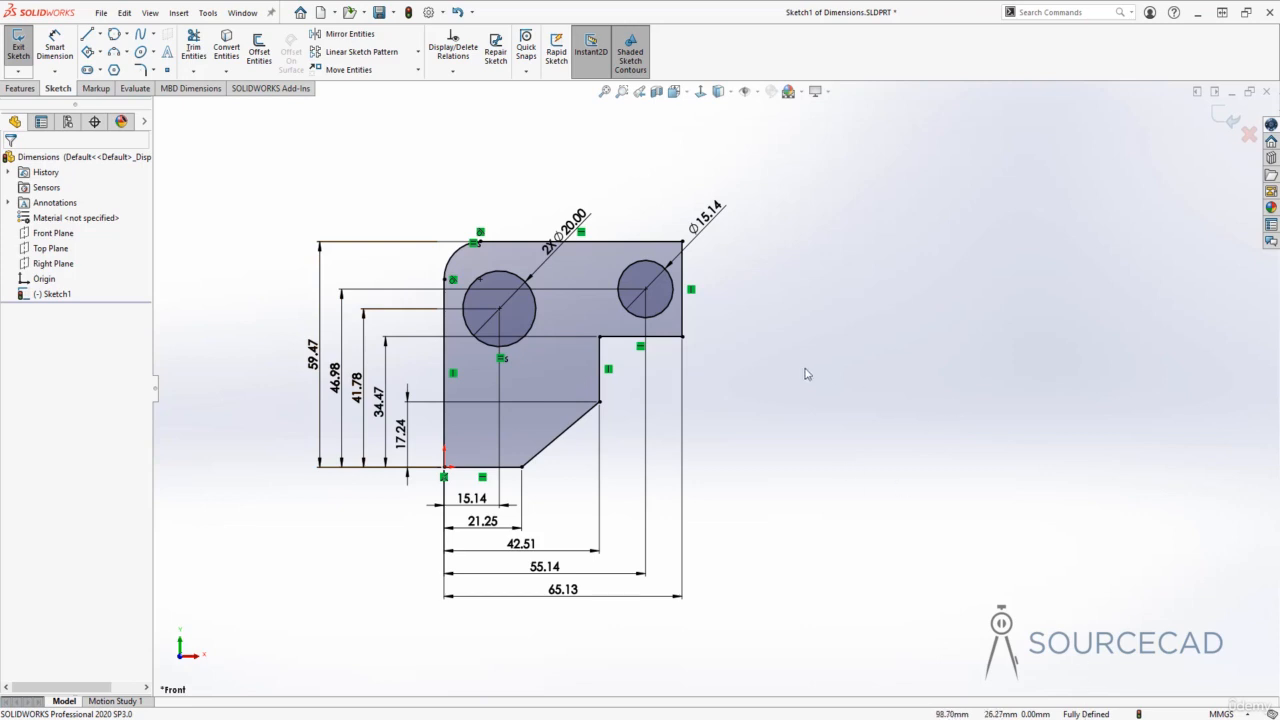
{"action": "key", "text": "ctrl+z"}
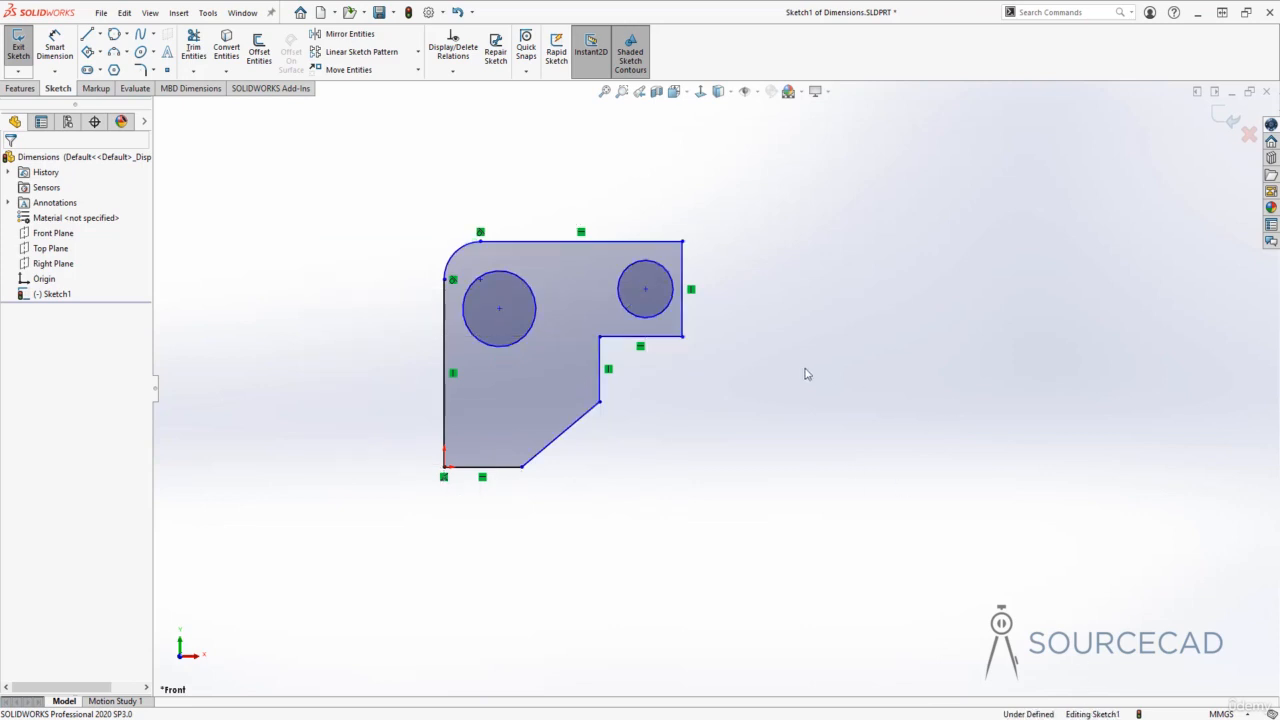